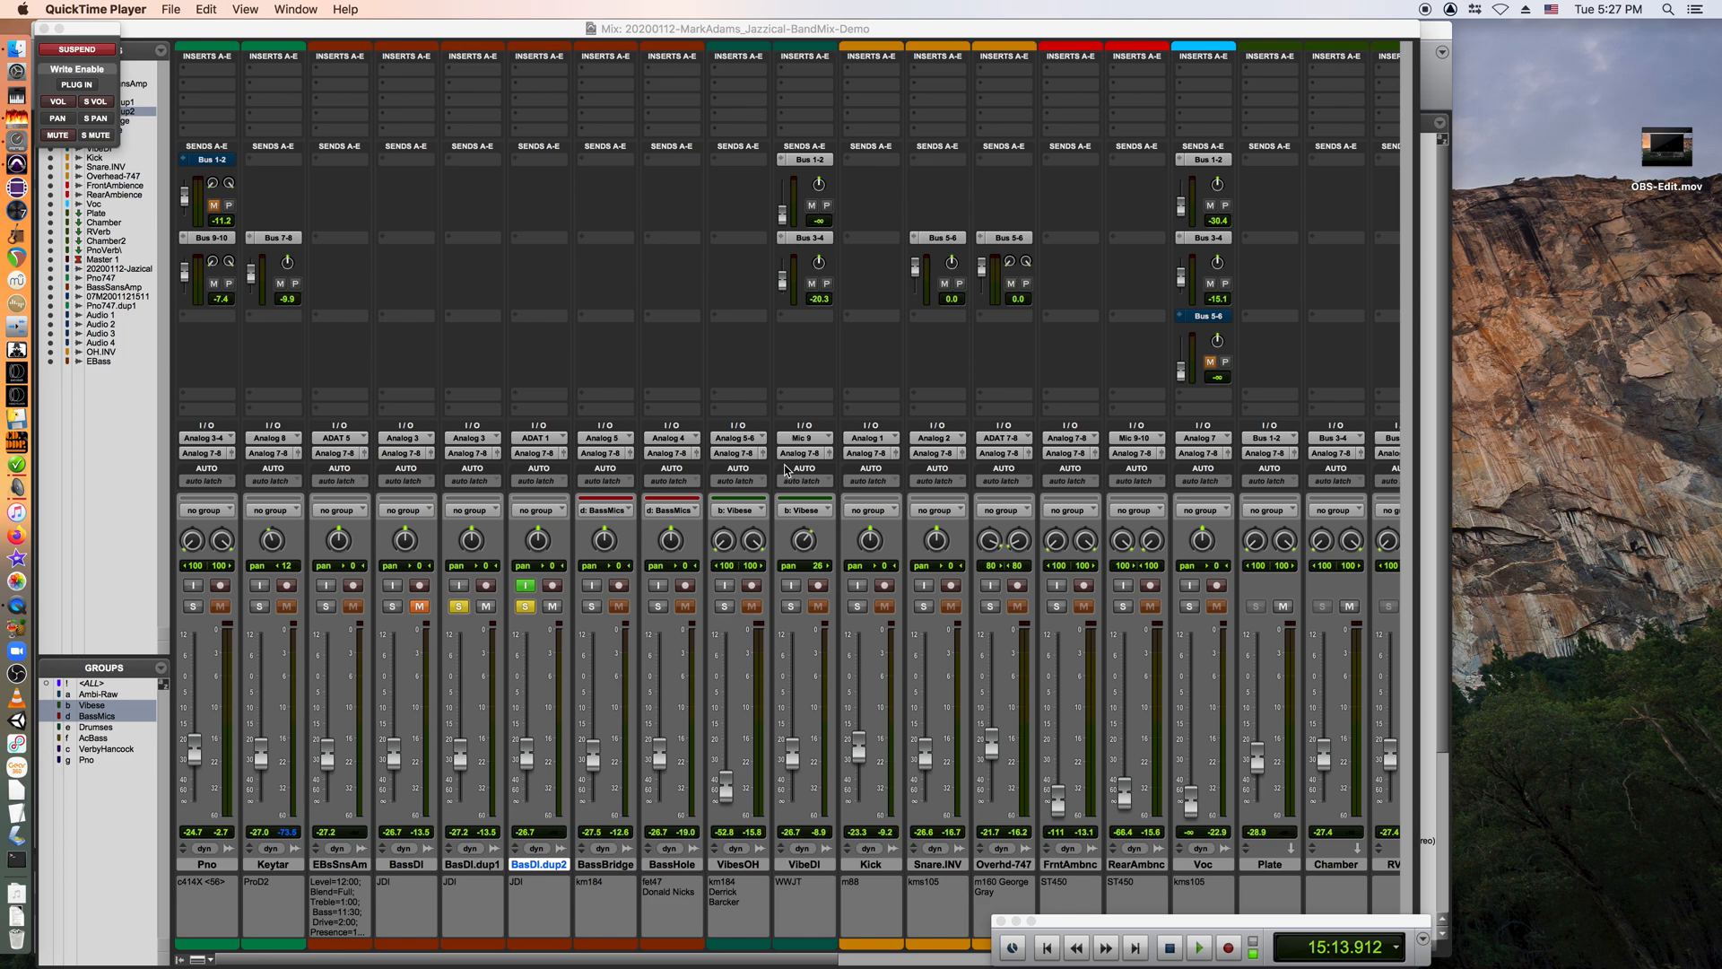
Switch to Pro Tools and select the BassDI.dup1 track in the mix window.
click(383, 33)
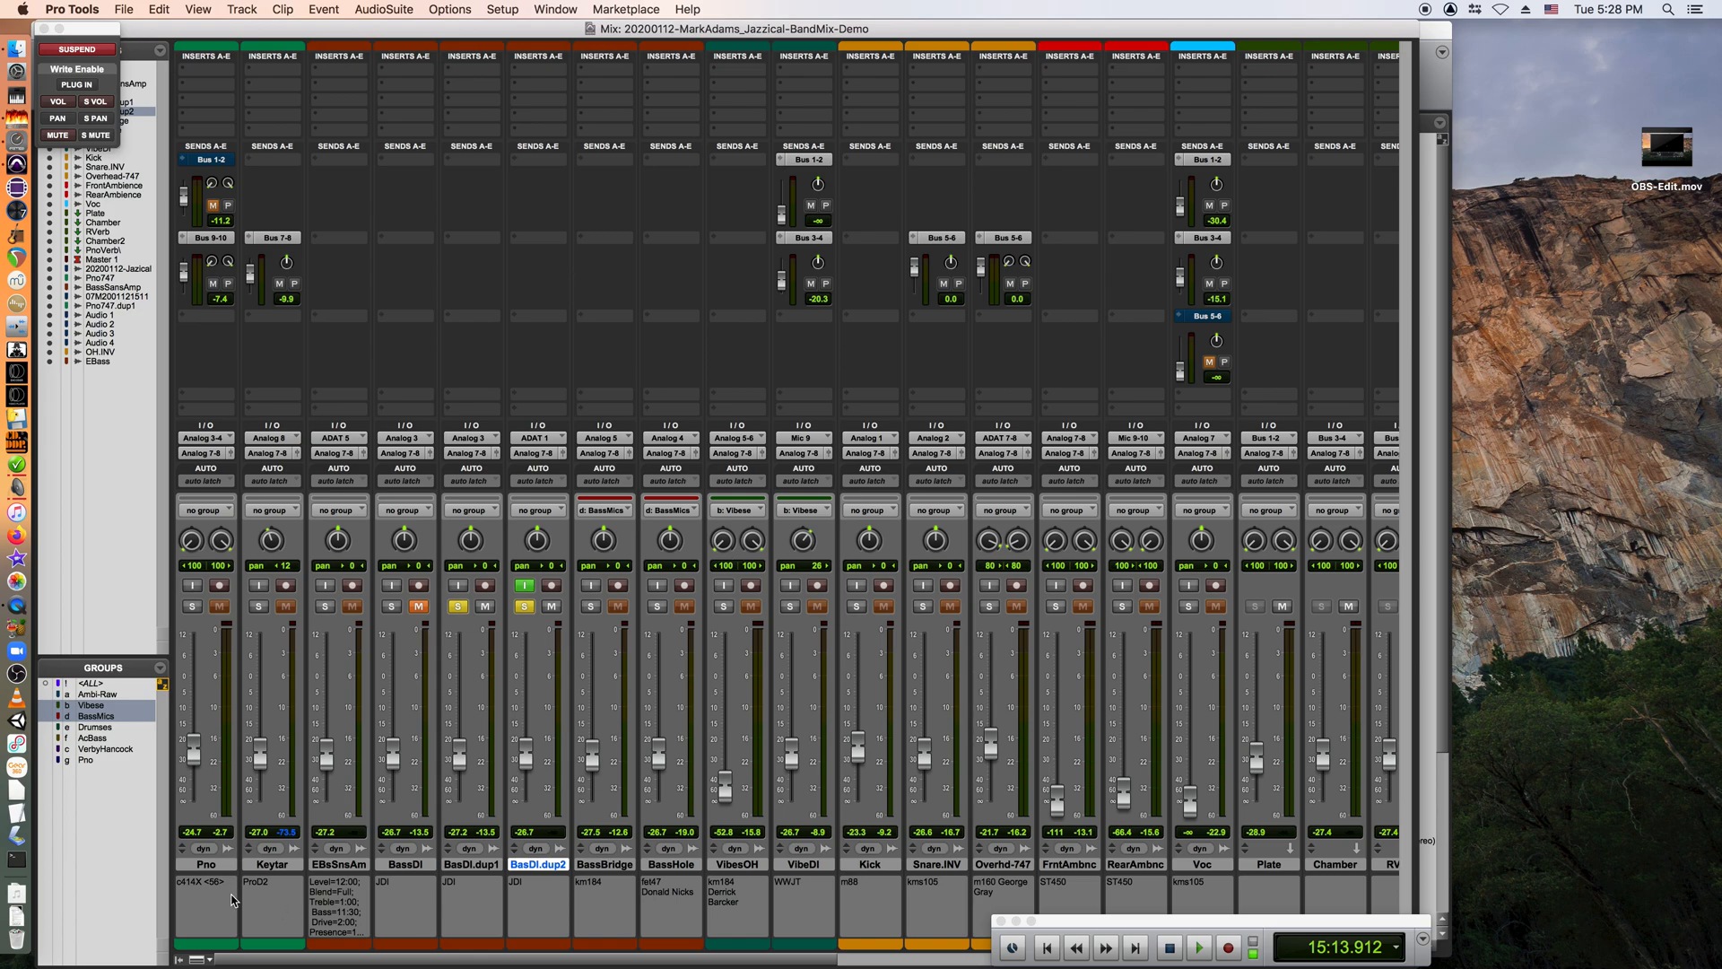
click(471, 867)
click(525, 866)
click(480, 868)
click(557, 867)
click(486, 867)
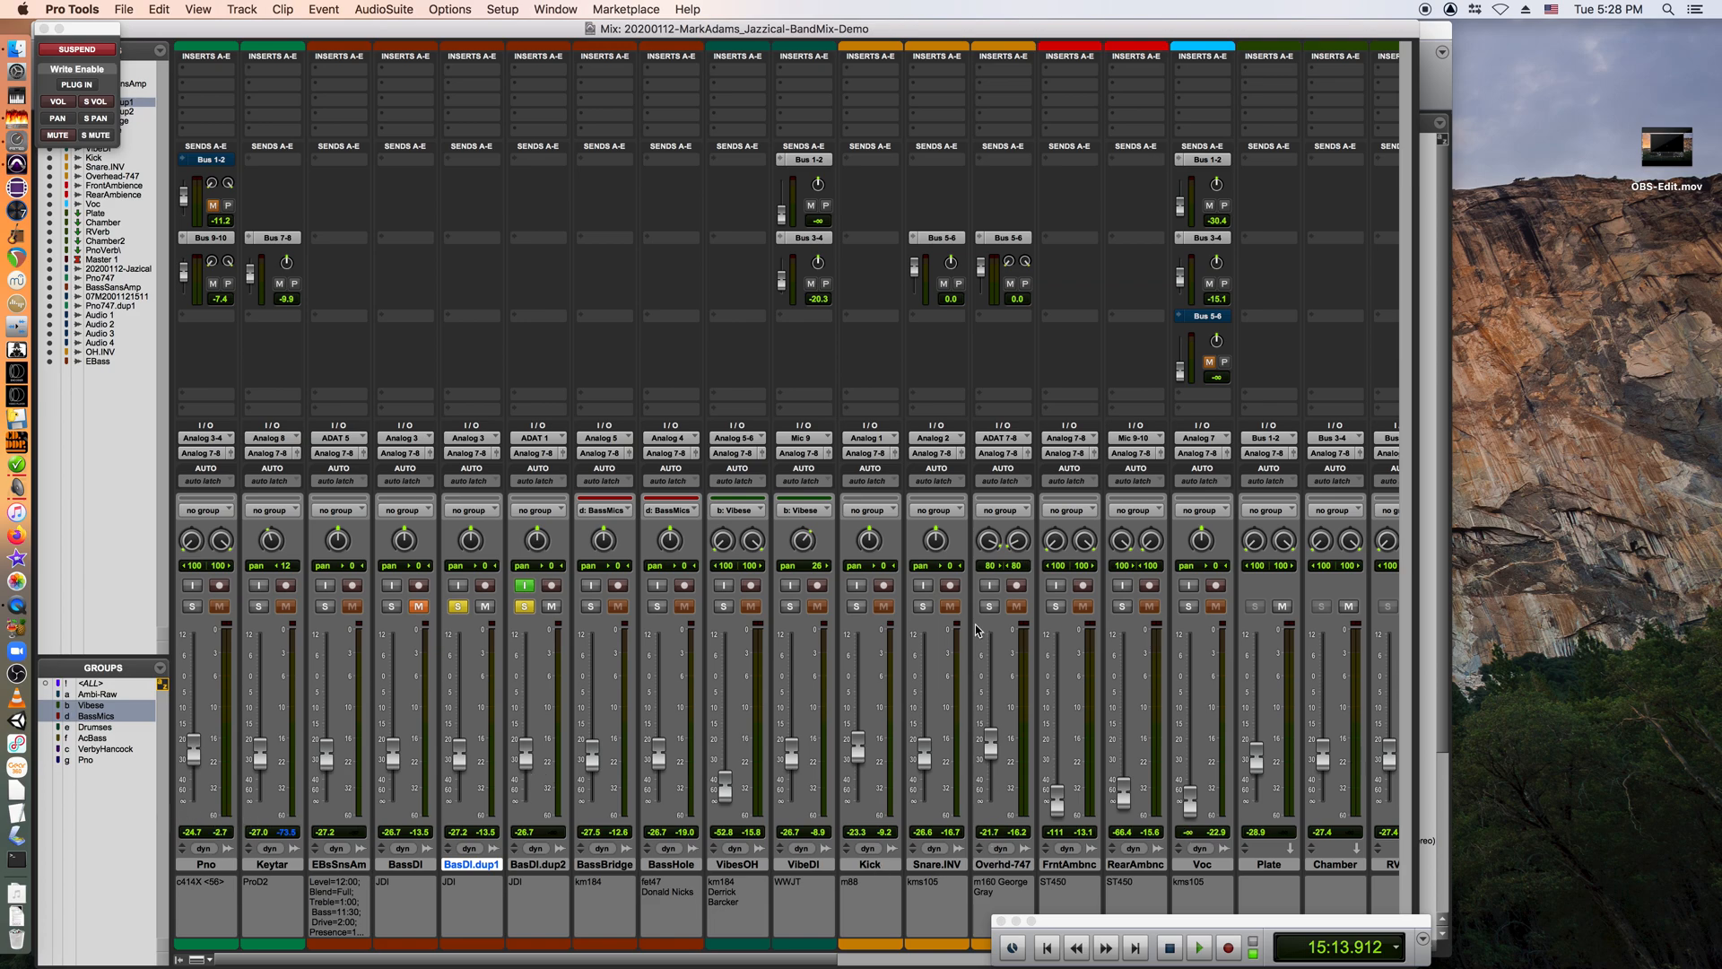
Narrow the VibesOH and Overhead-747 panning, and lower the Bus 5-6 sends of Snare.INV to -24.4 dB and Overhead-747 to -13.8 dB.
drag(723, 549, 773, 621)
drag(990, 546, 1029, 481)
drag(916, 269, 981, 285)
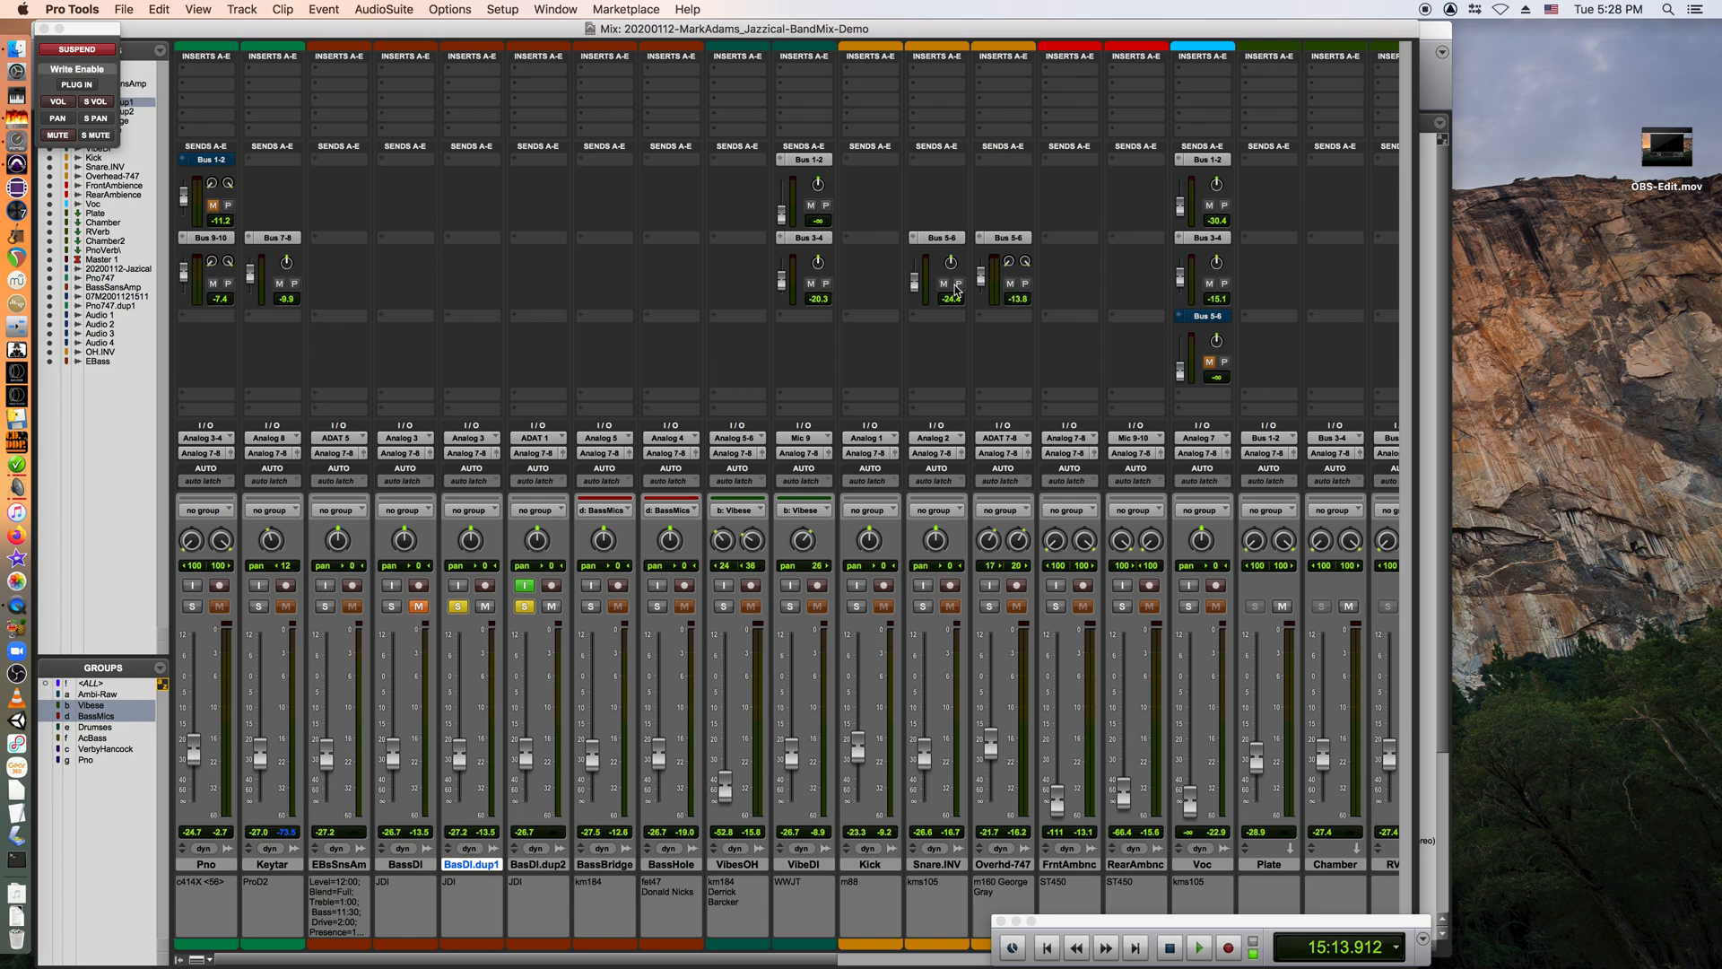
click(128, 11)
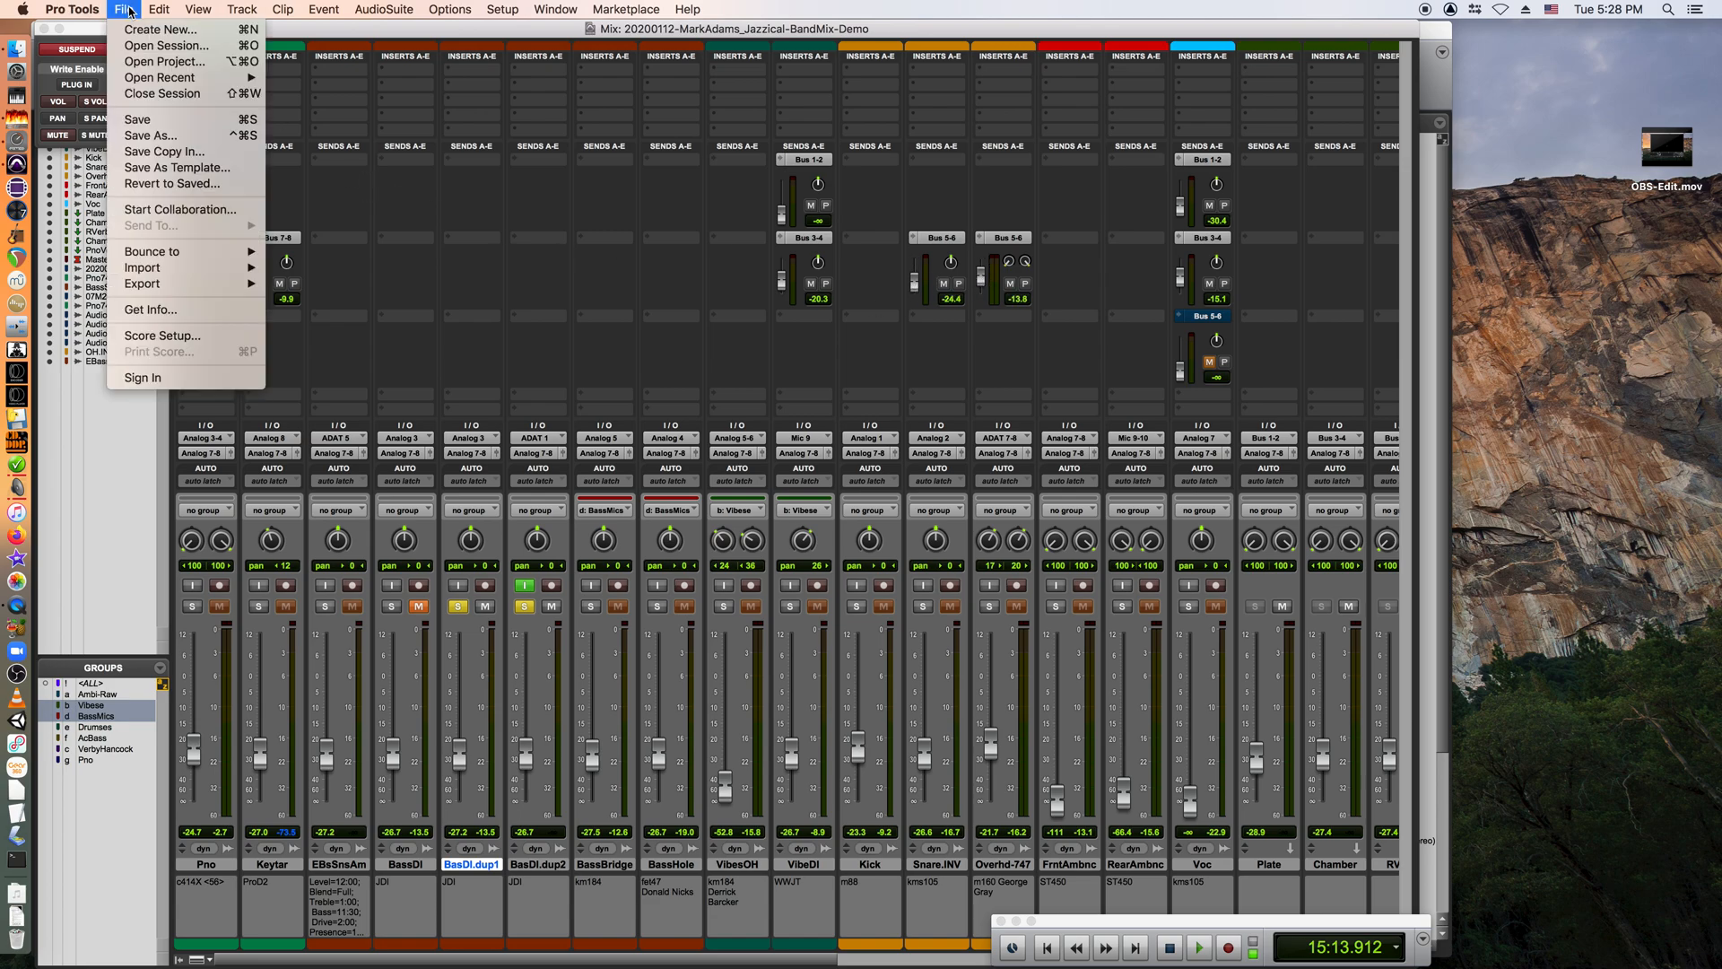
mouse_move(171, 269)
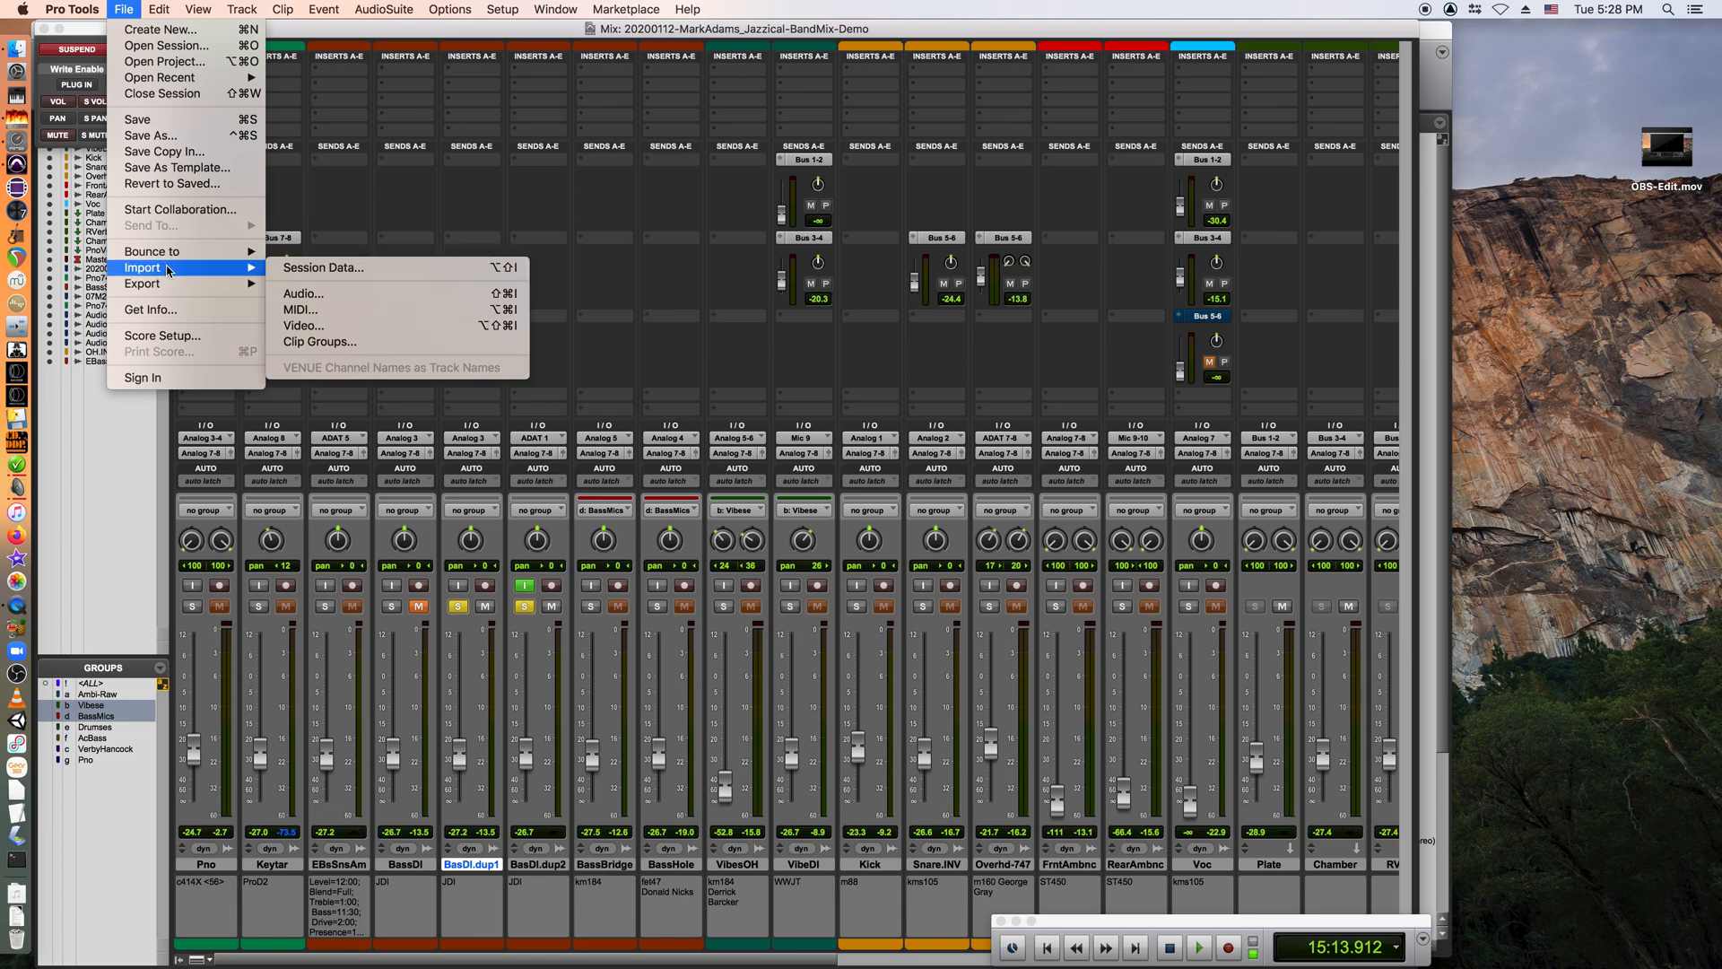
click(374, 269)
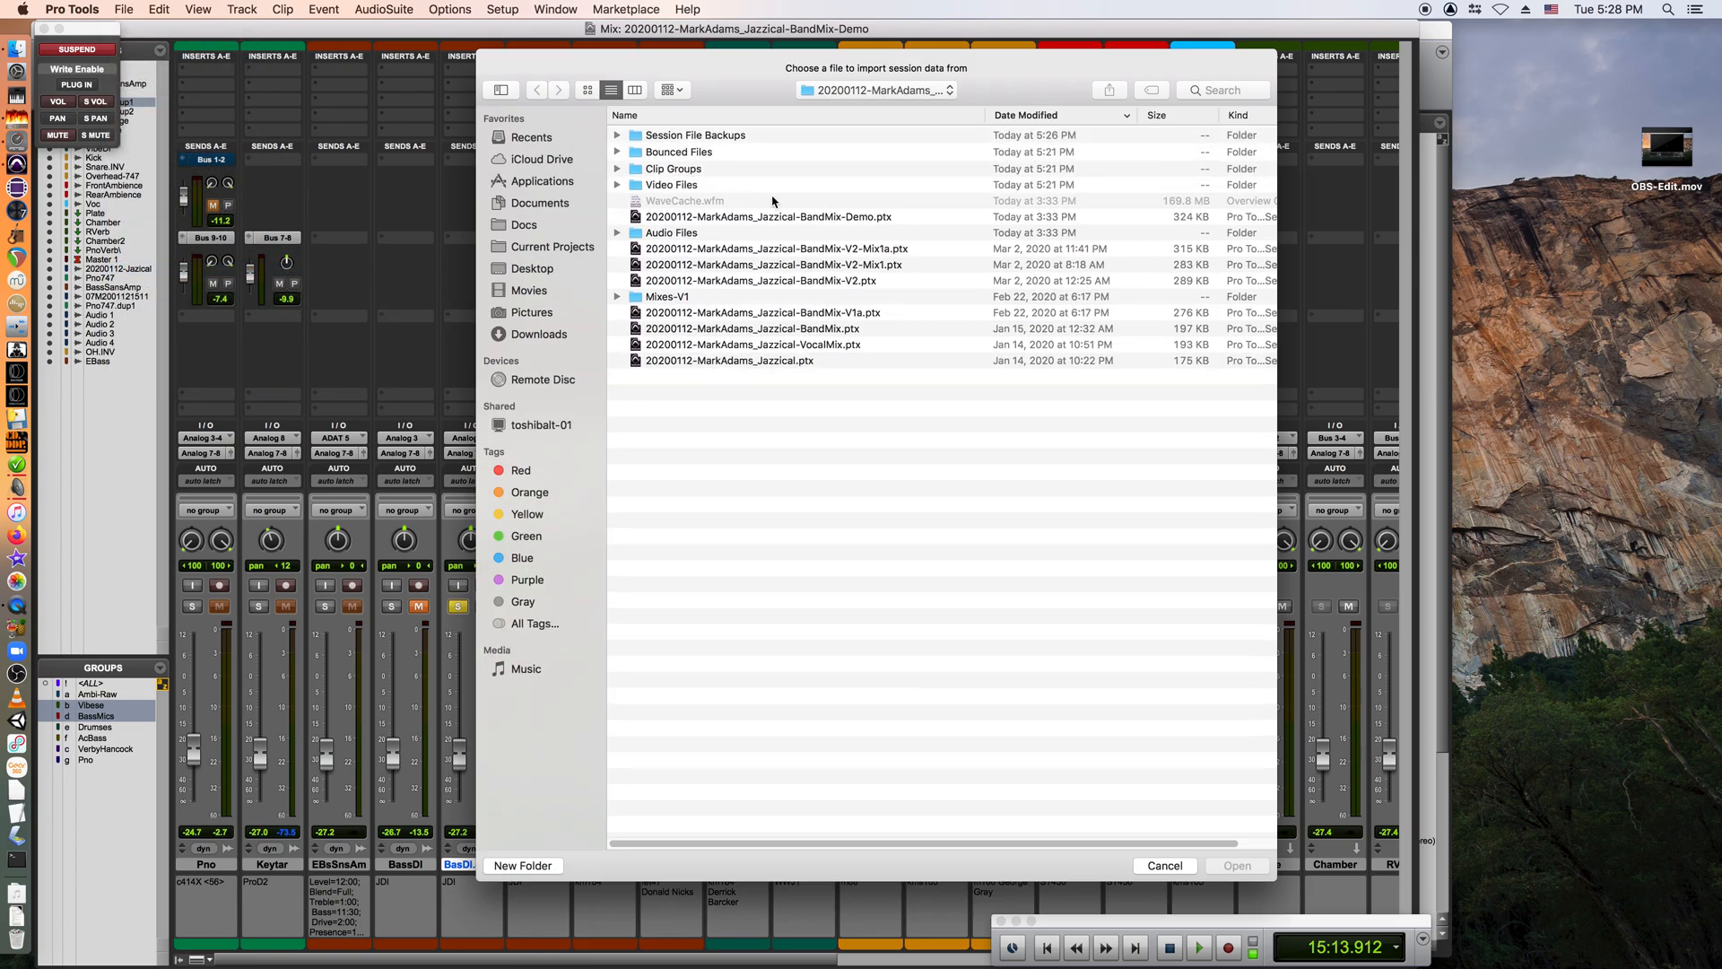
click(856, 251)
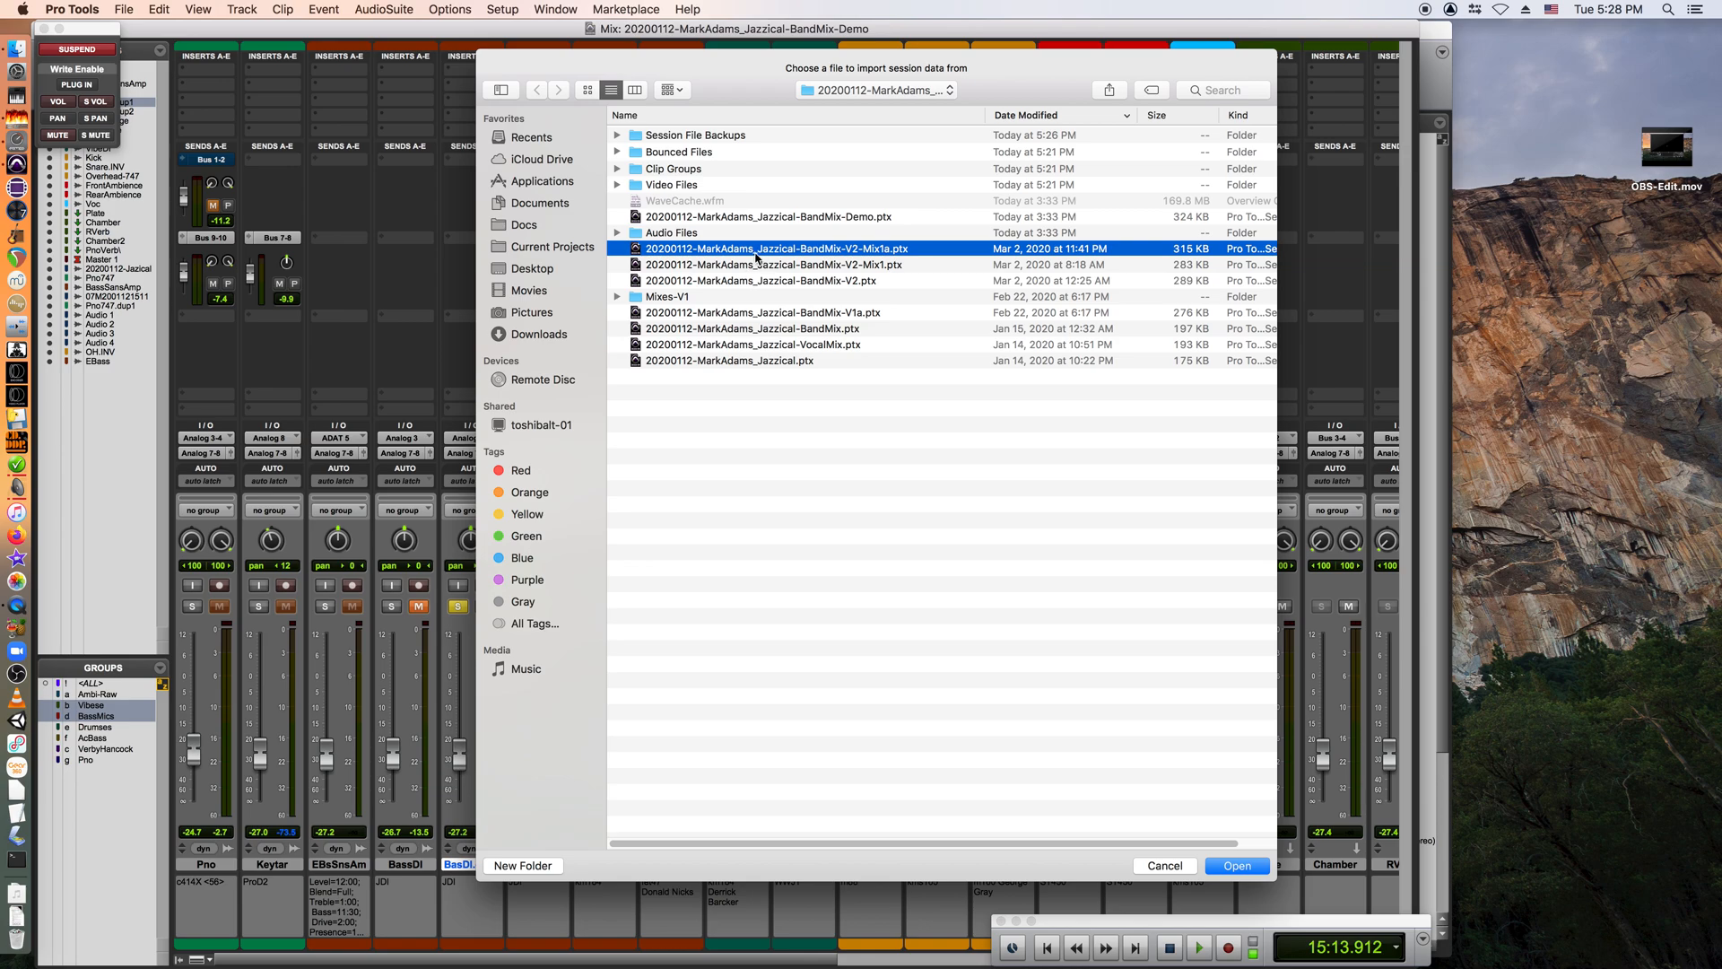
click(1238, 864)
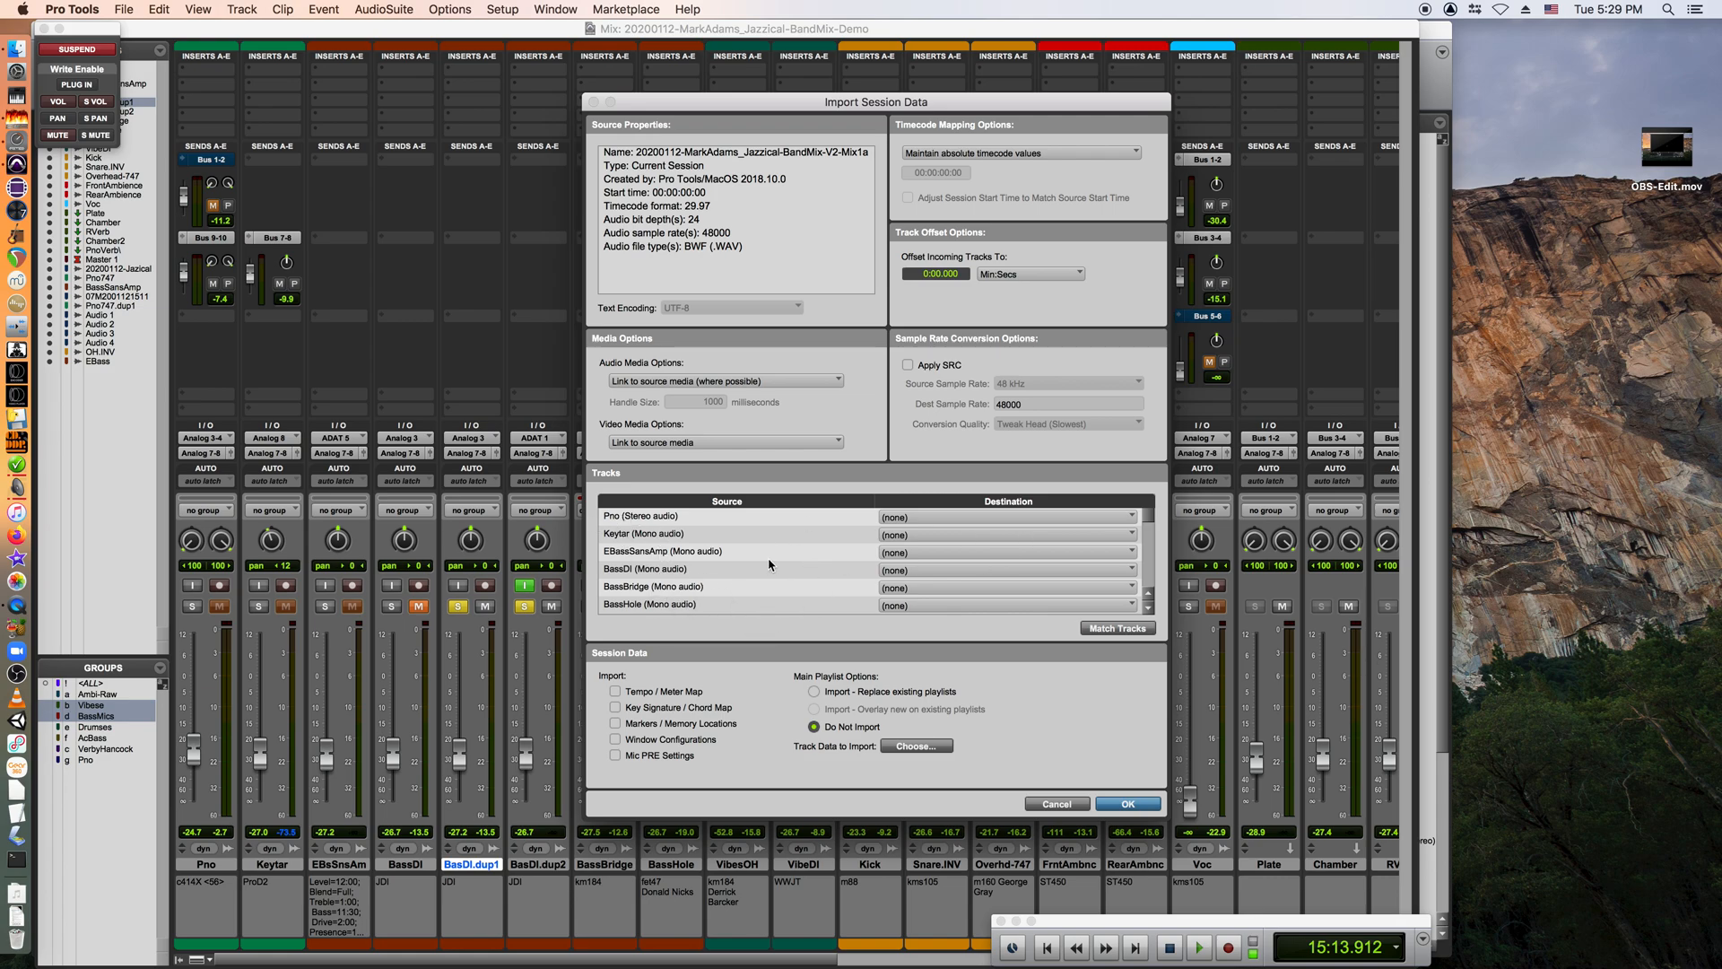
click(1117, 628)
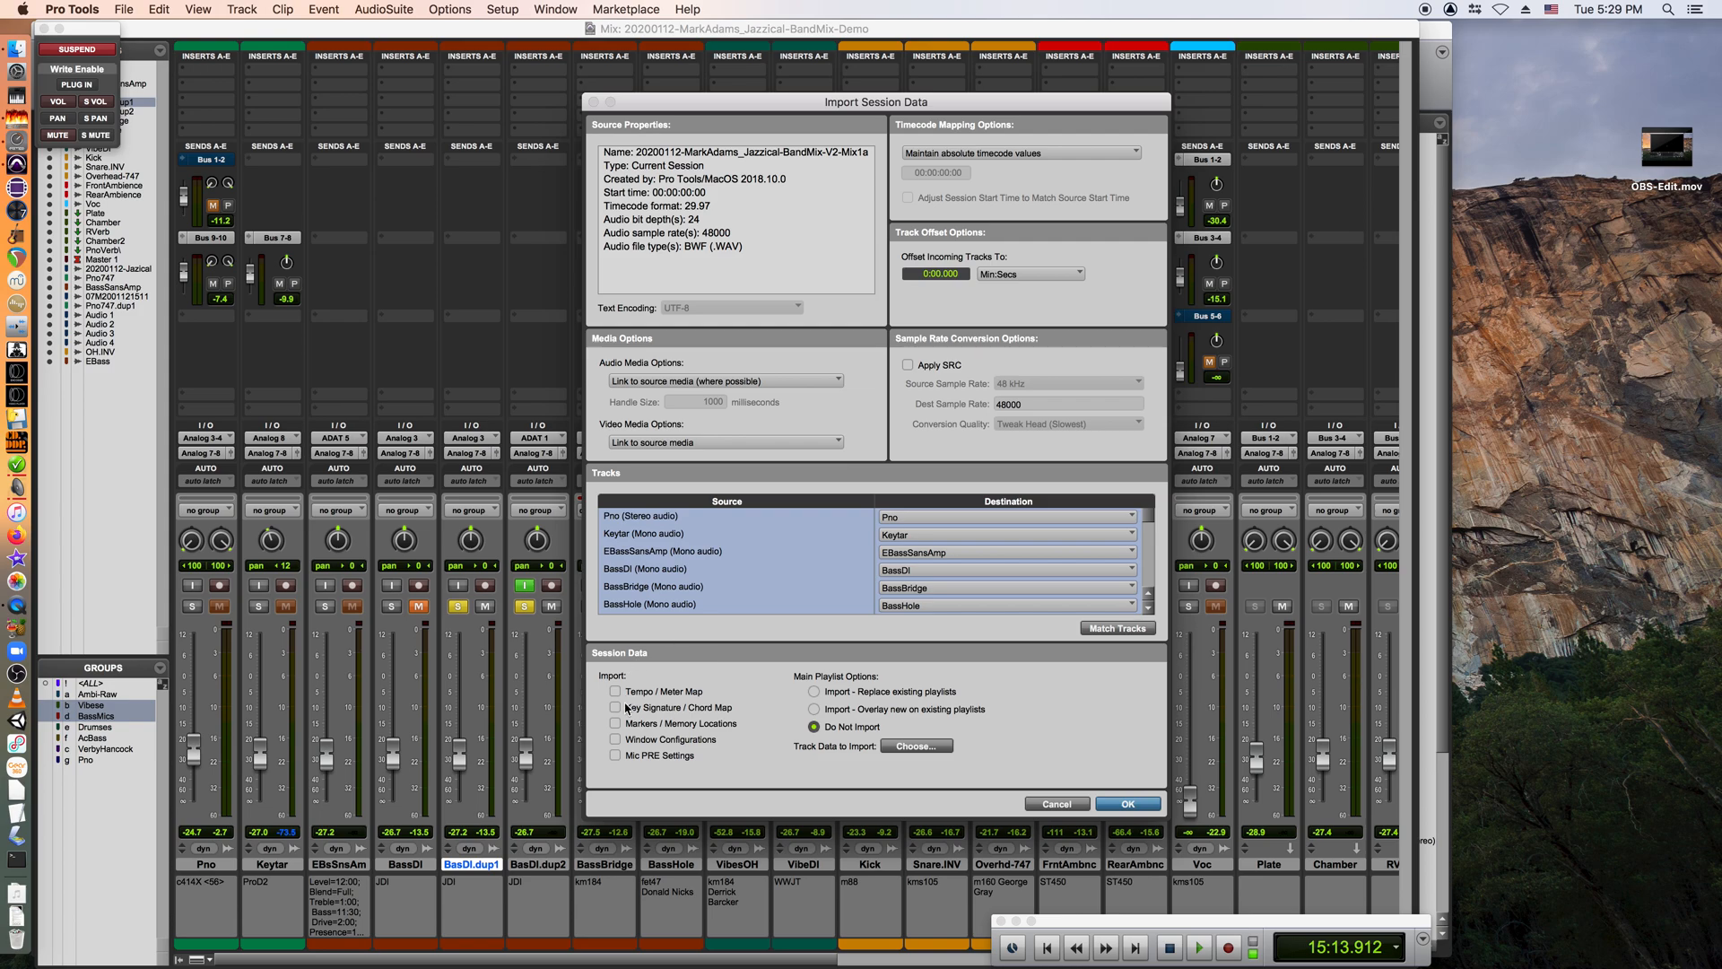
click(815, 691)
click(815, 727)
click(1039, 806)
Fit the whole session in the edit window, move the floating automation window aside and enable Shuffle mode.
key(super+equal)
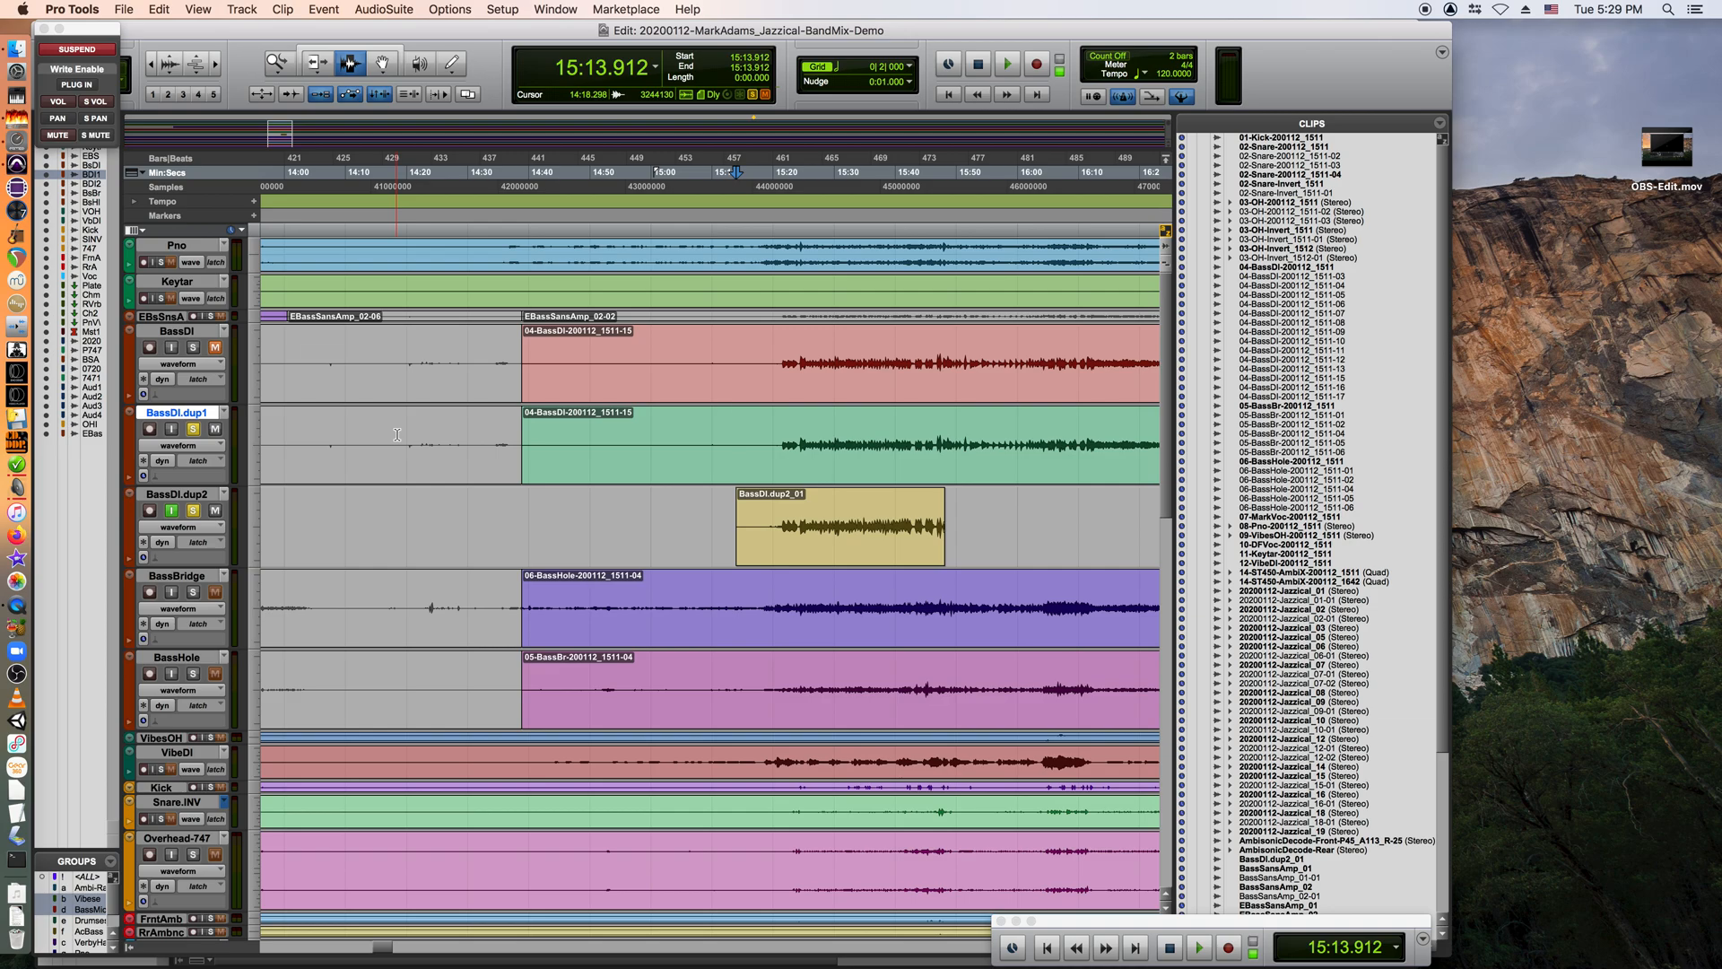
key(alt+a)
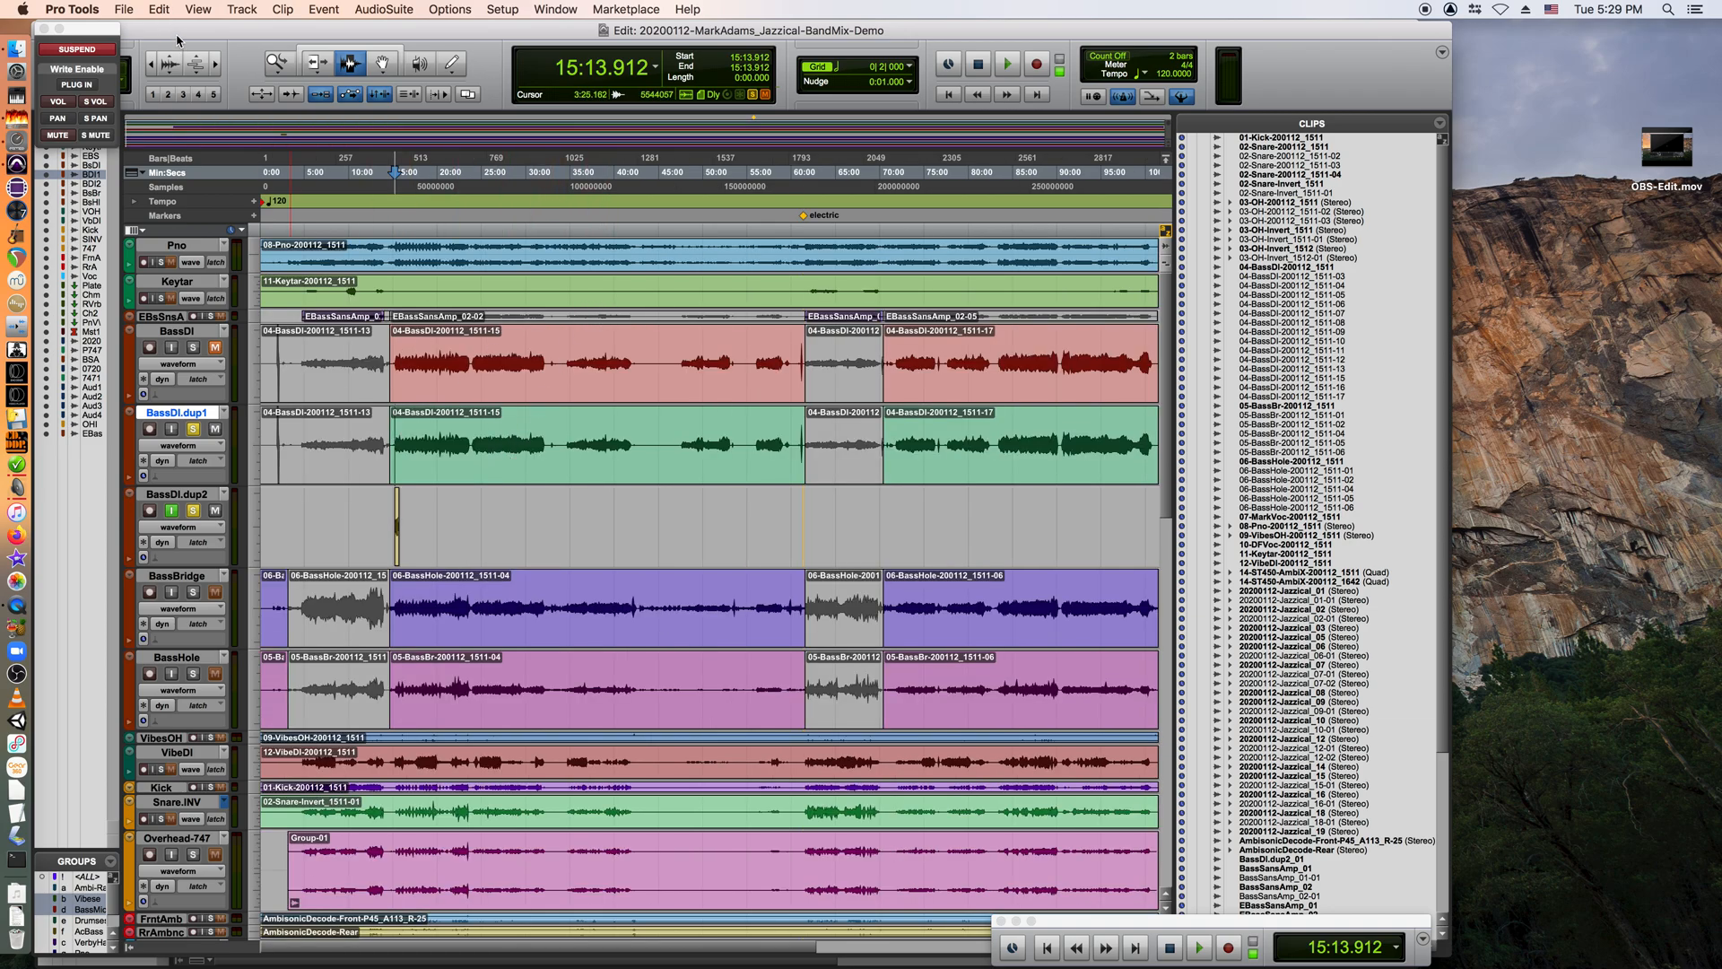
drag(85, 31, 23, 157)
click(65, 69)
Select all tracks from the session start to the start of the 04-BassDI-200112_1511-15 clip and delete that range.
drag(400, 180, 396, 180)
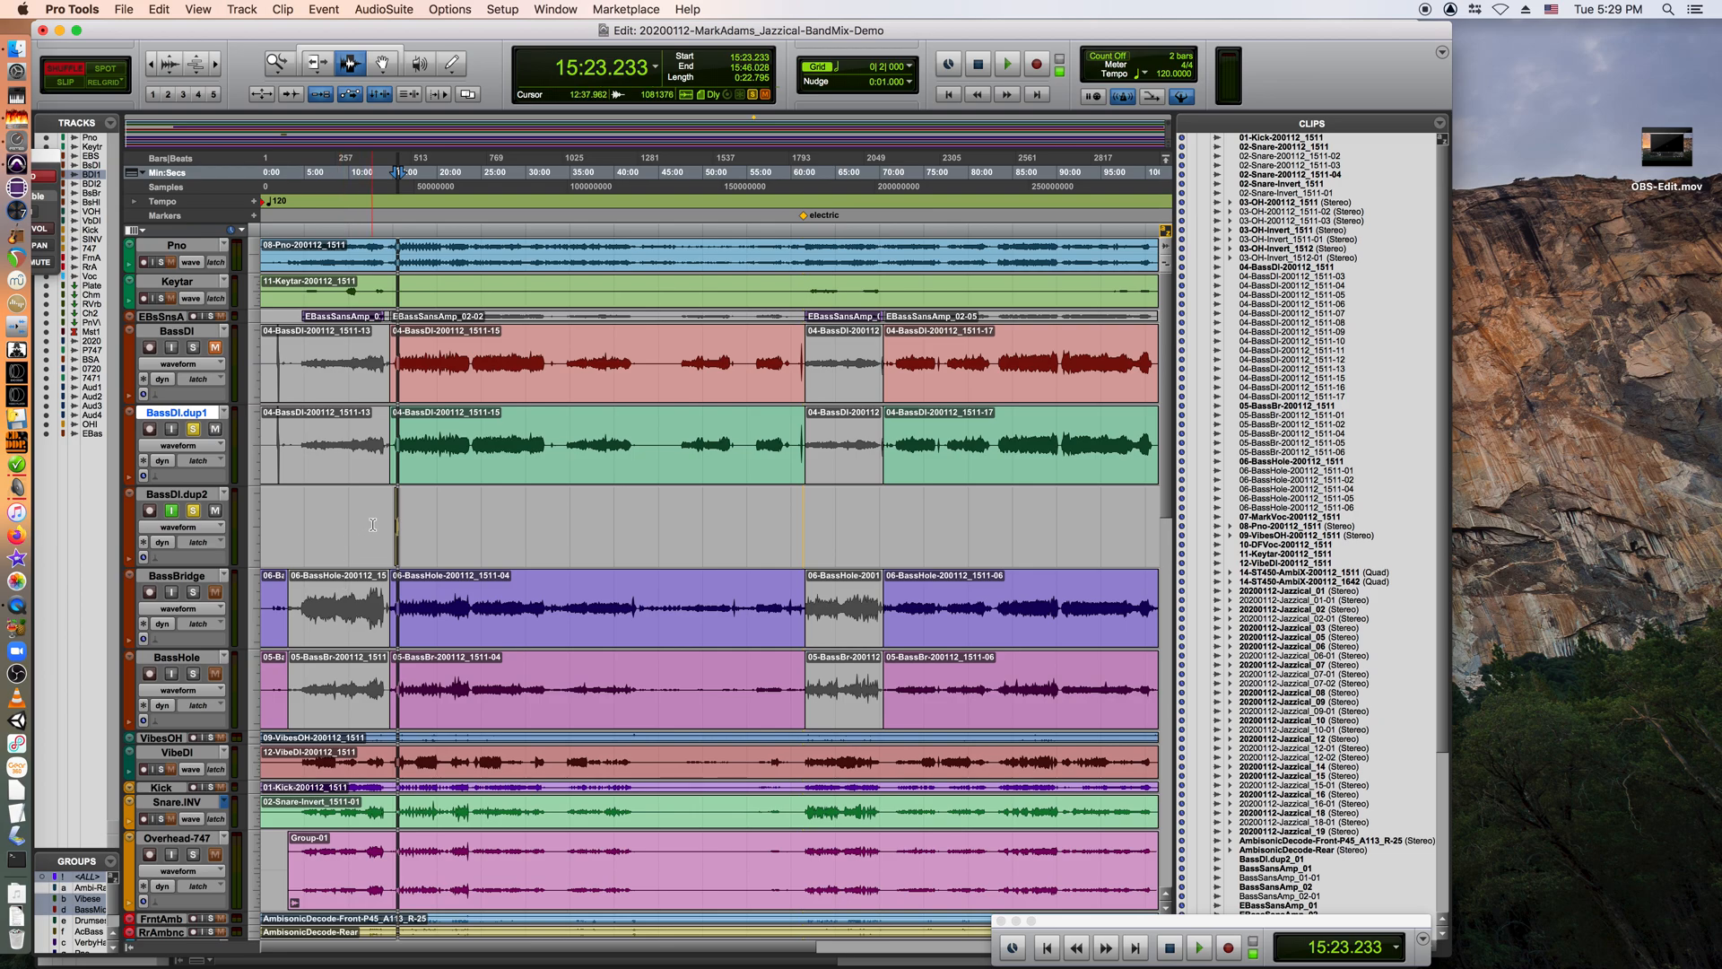
click(393, 503)
key(shift+Return)
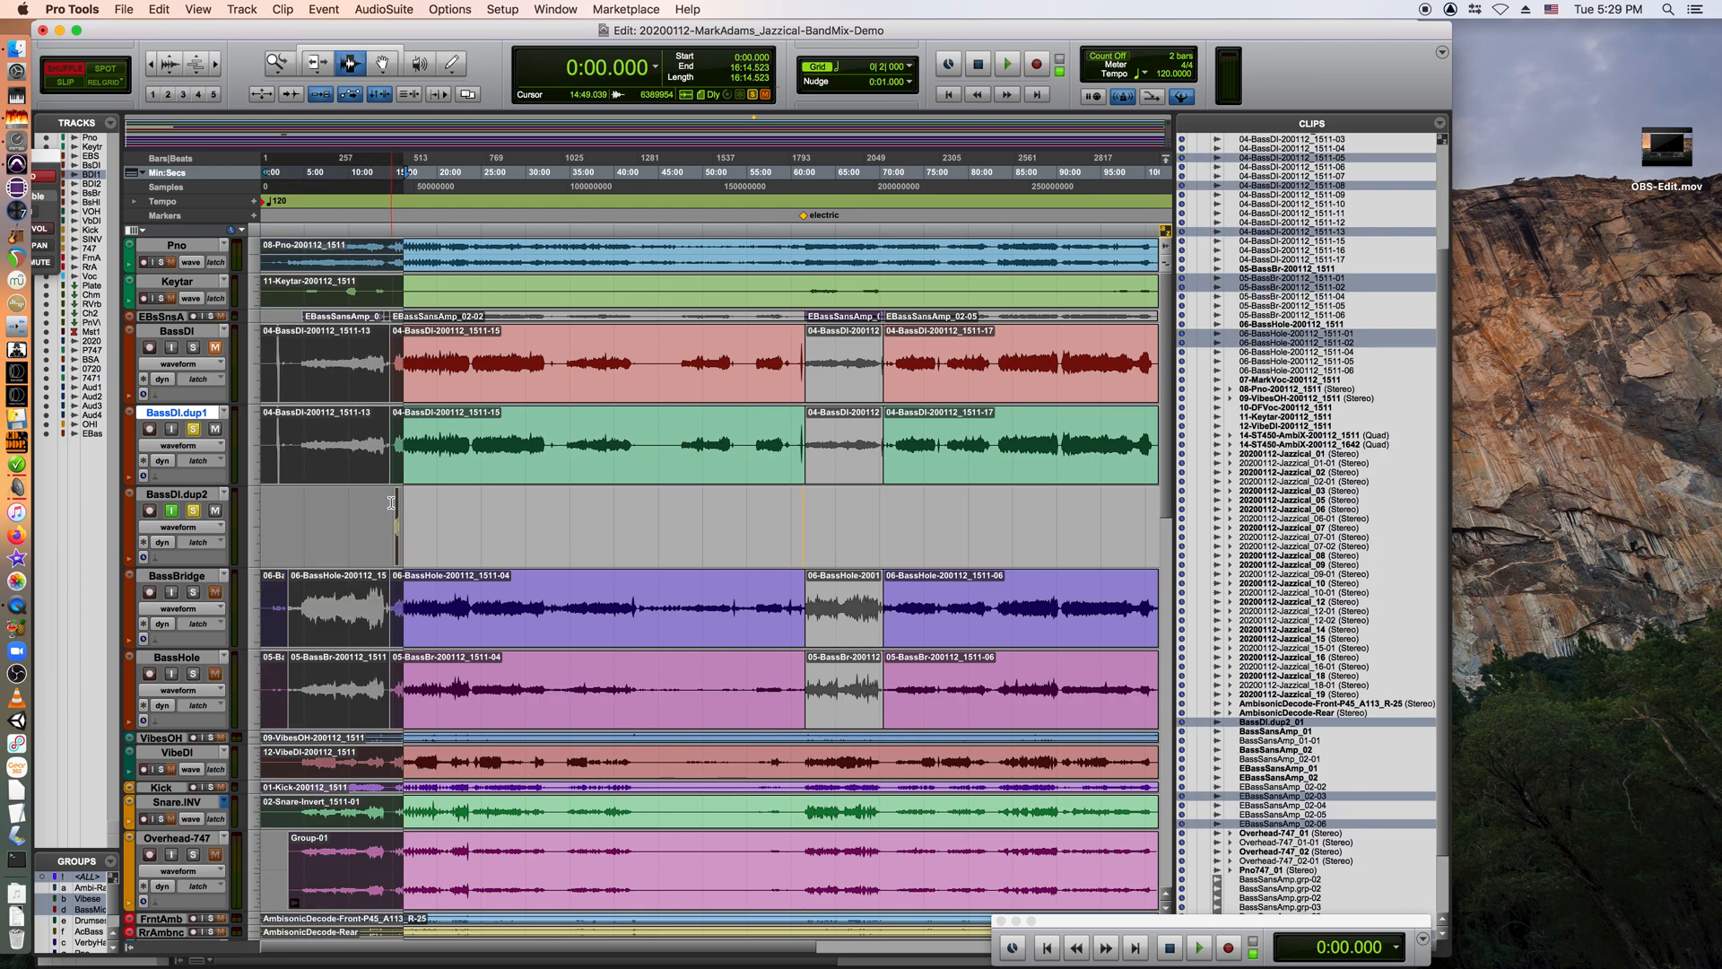
click(376, 406)
key(Tab)
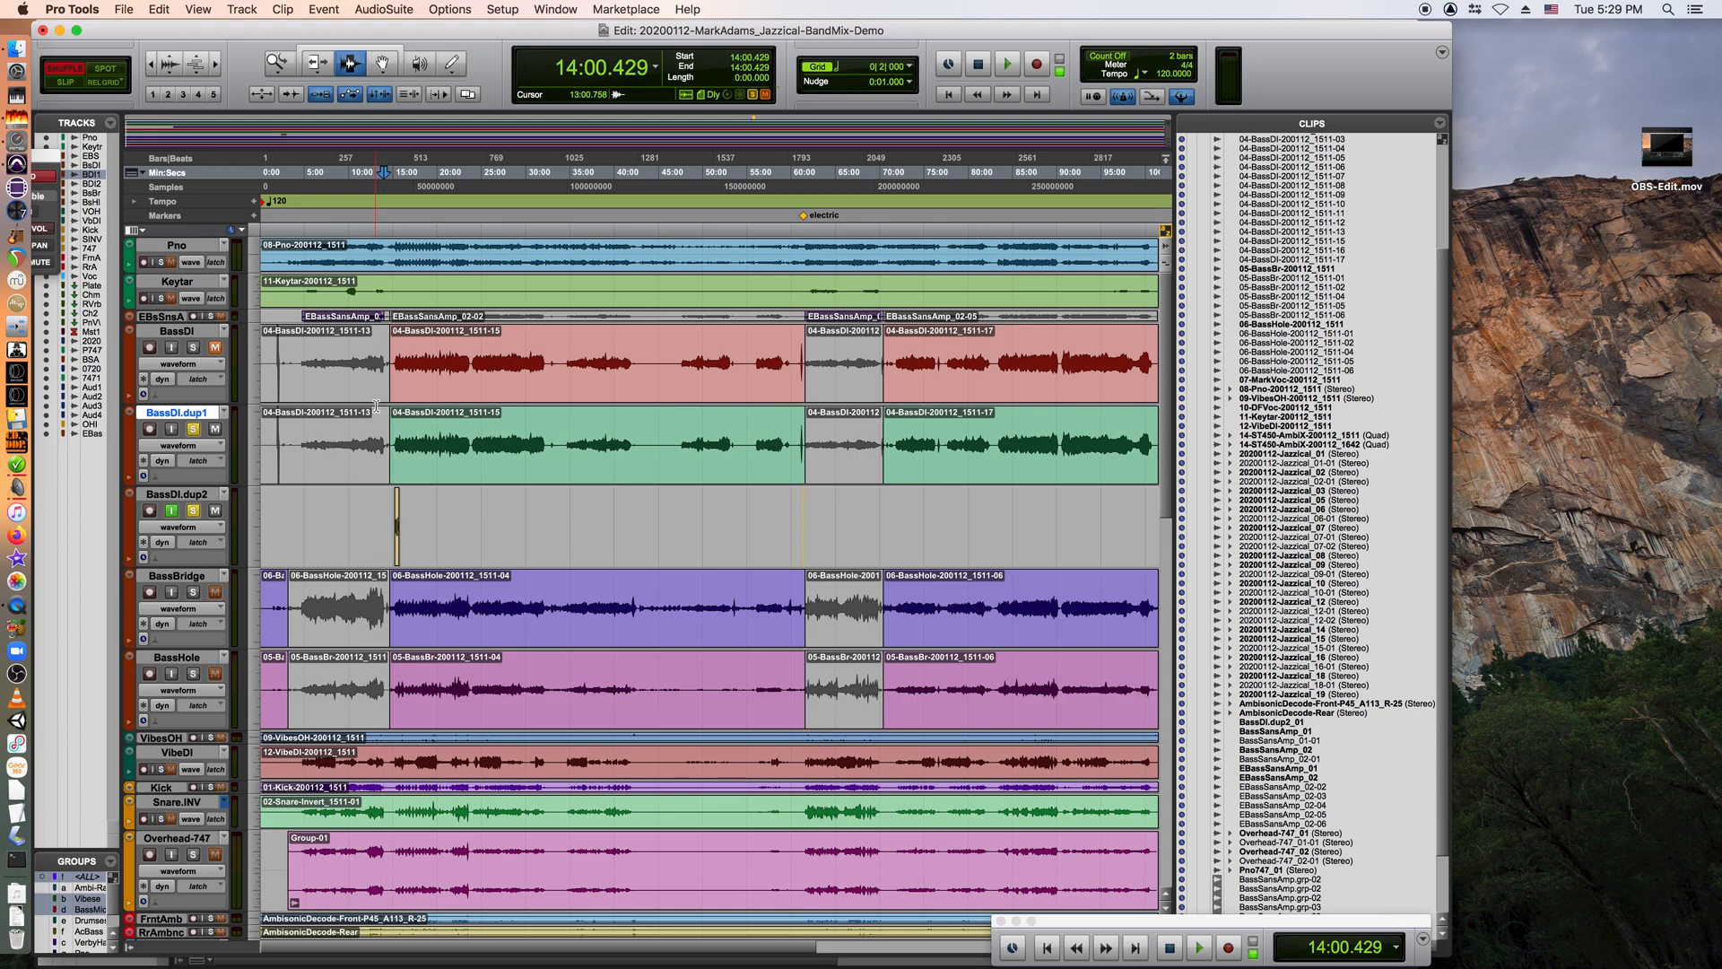
key(Tab)
key(shift+Return)
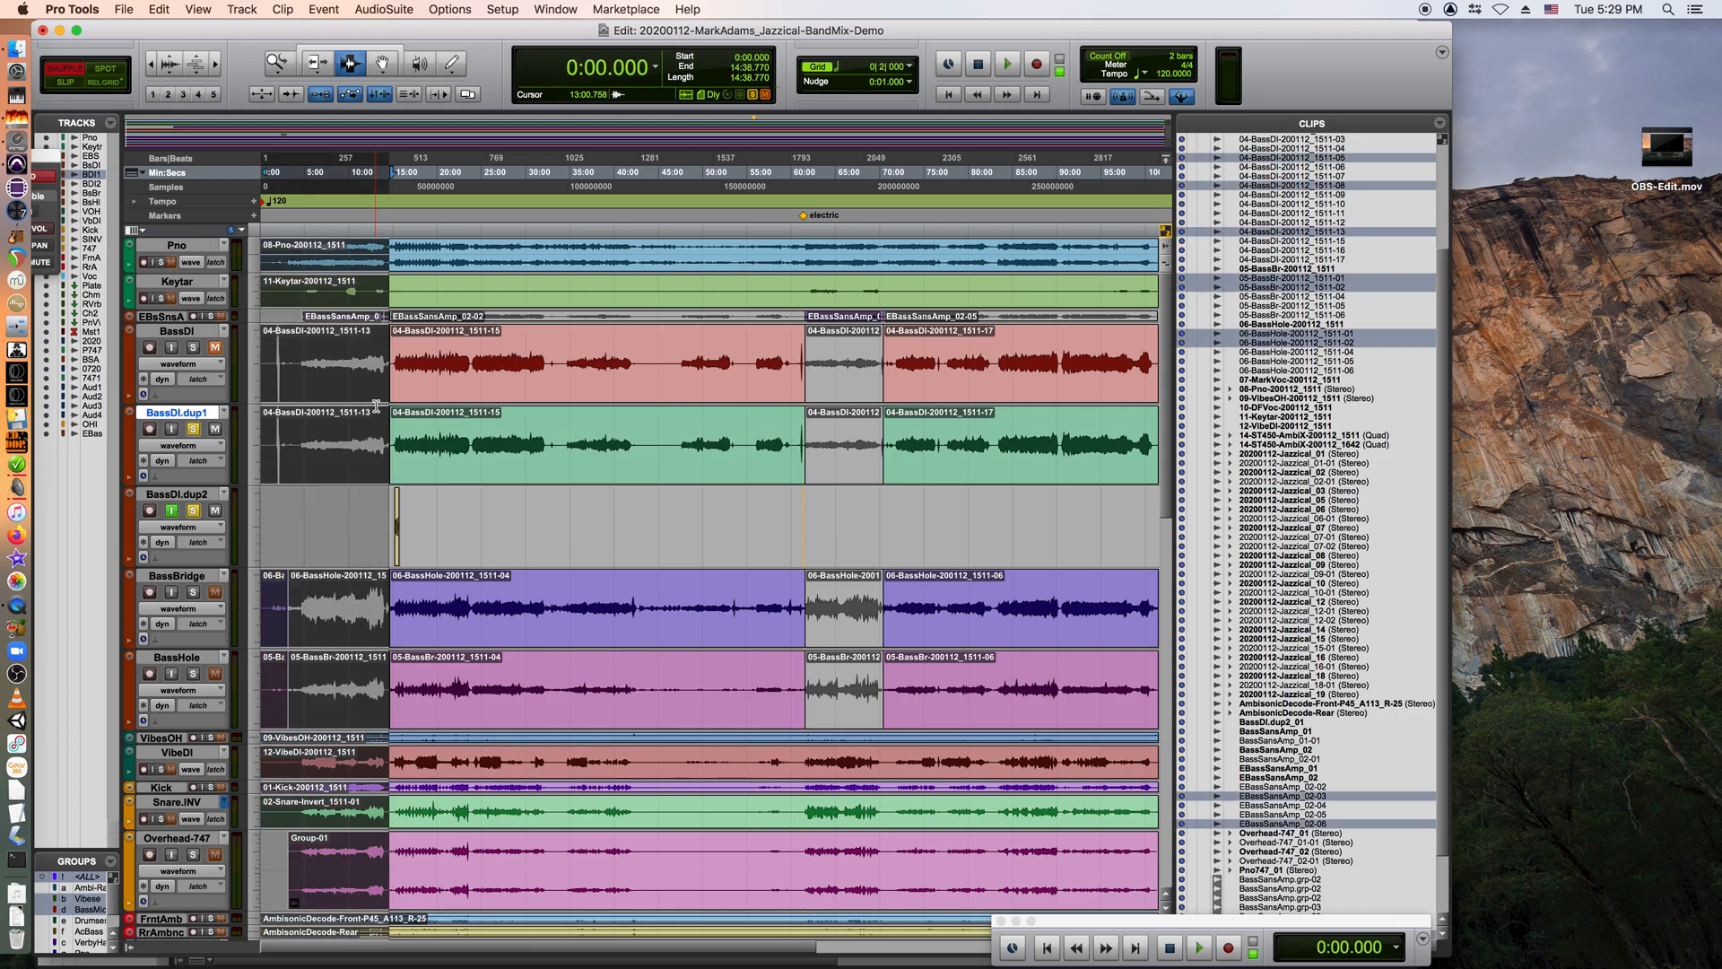
key(Delete)
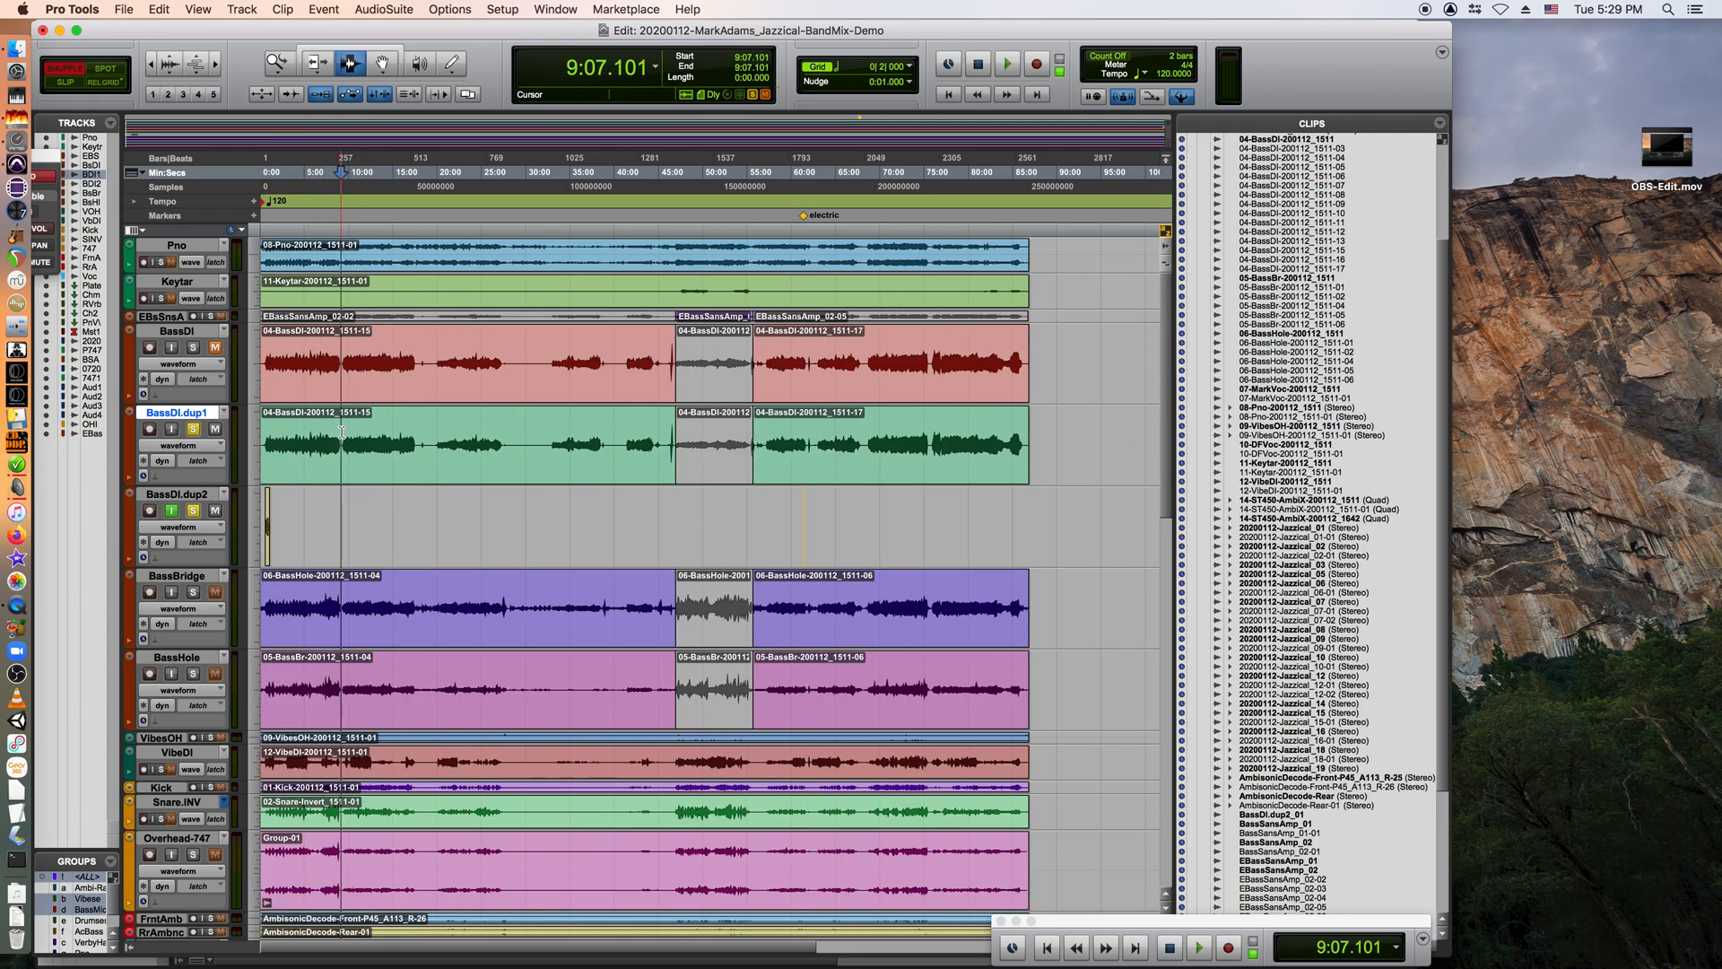
Delete the audio on all tracks from about 9:01 to past the end of the last clips.
key(shift+Tab)
click(708, 436)
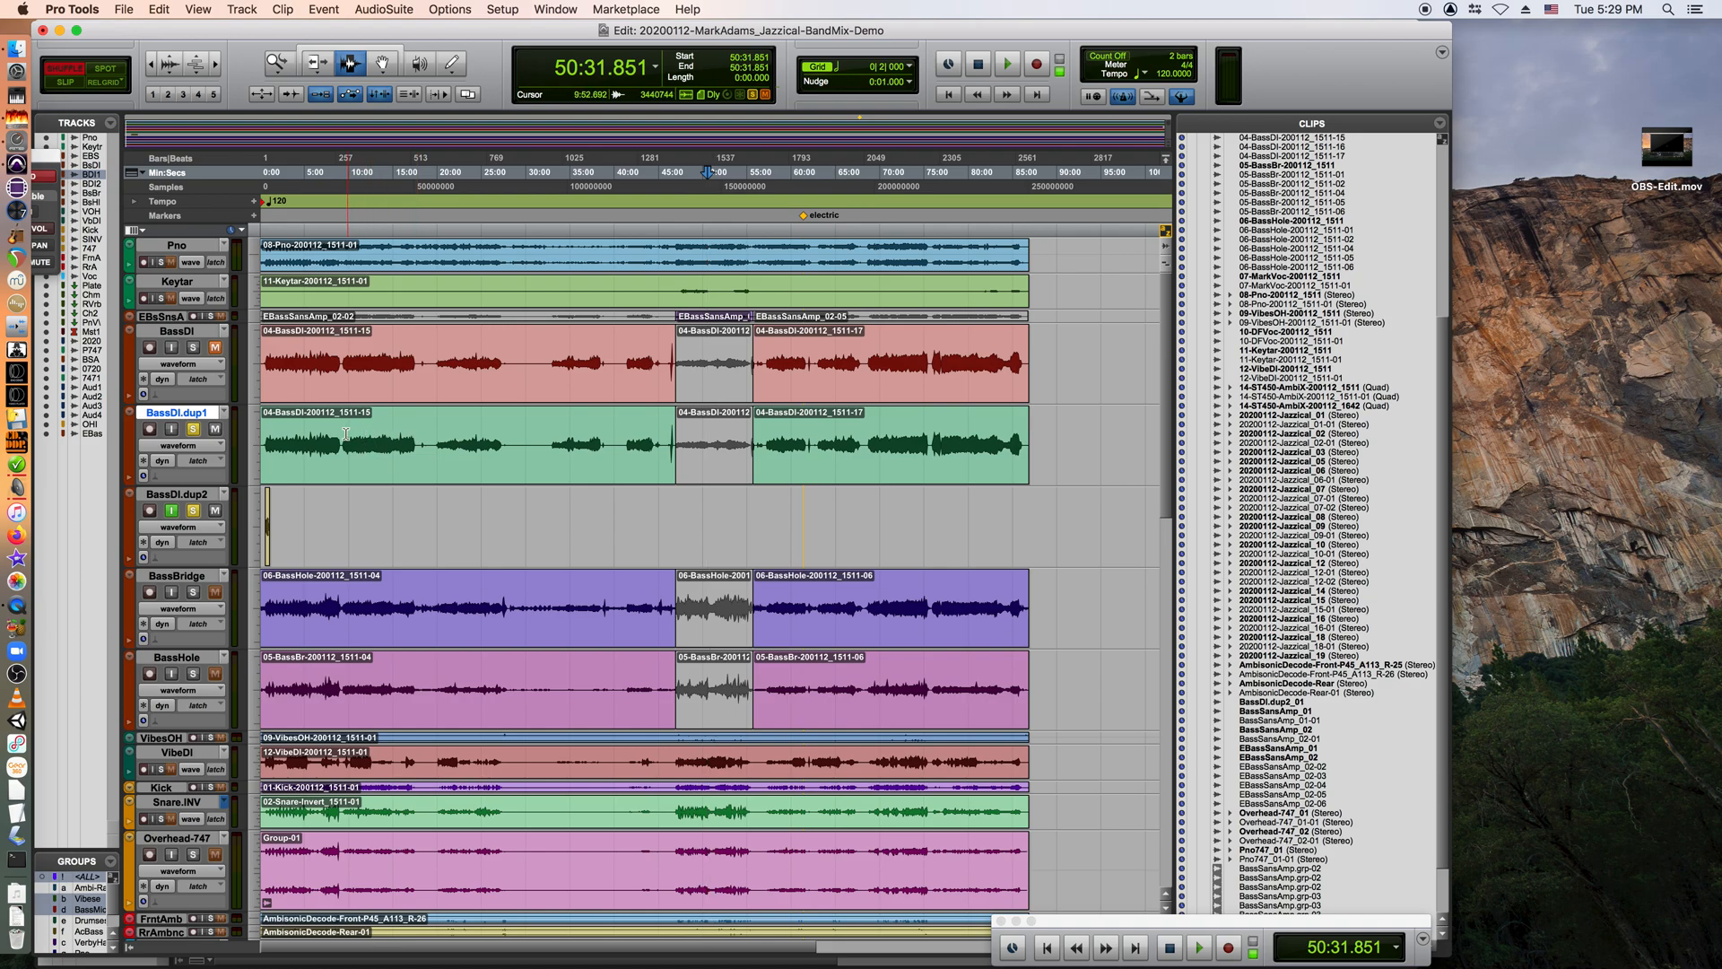
drag(340, 436, 826, 440)
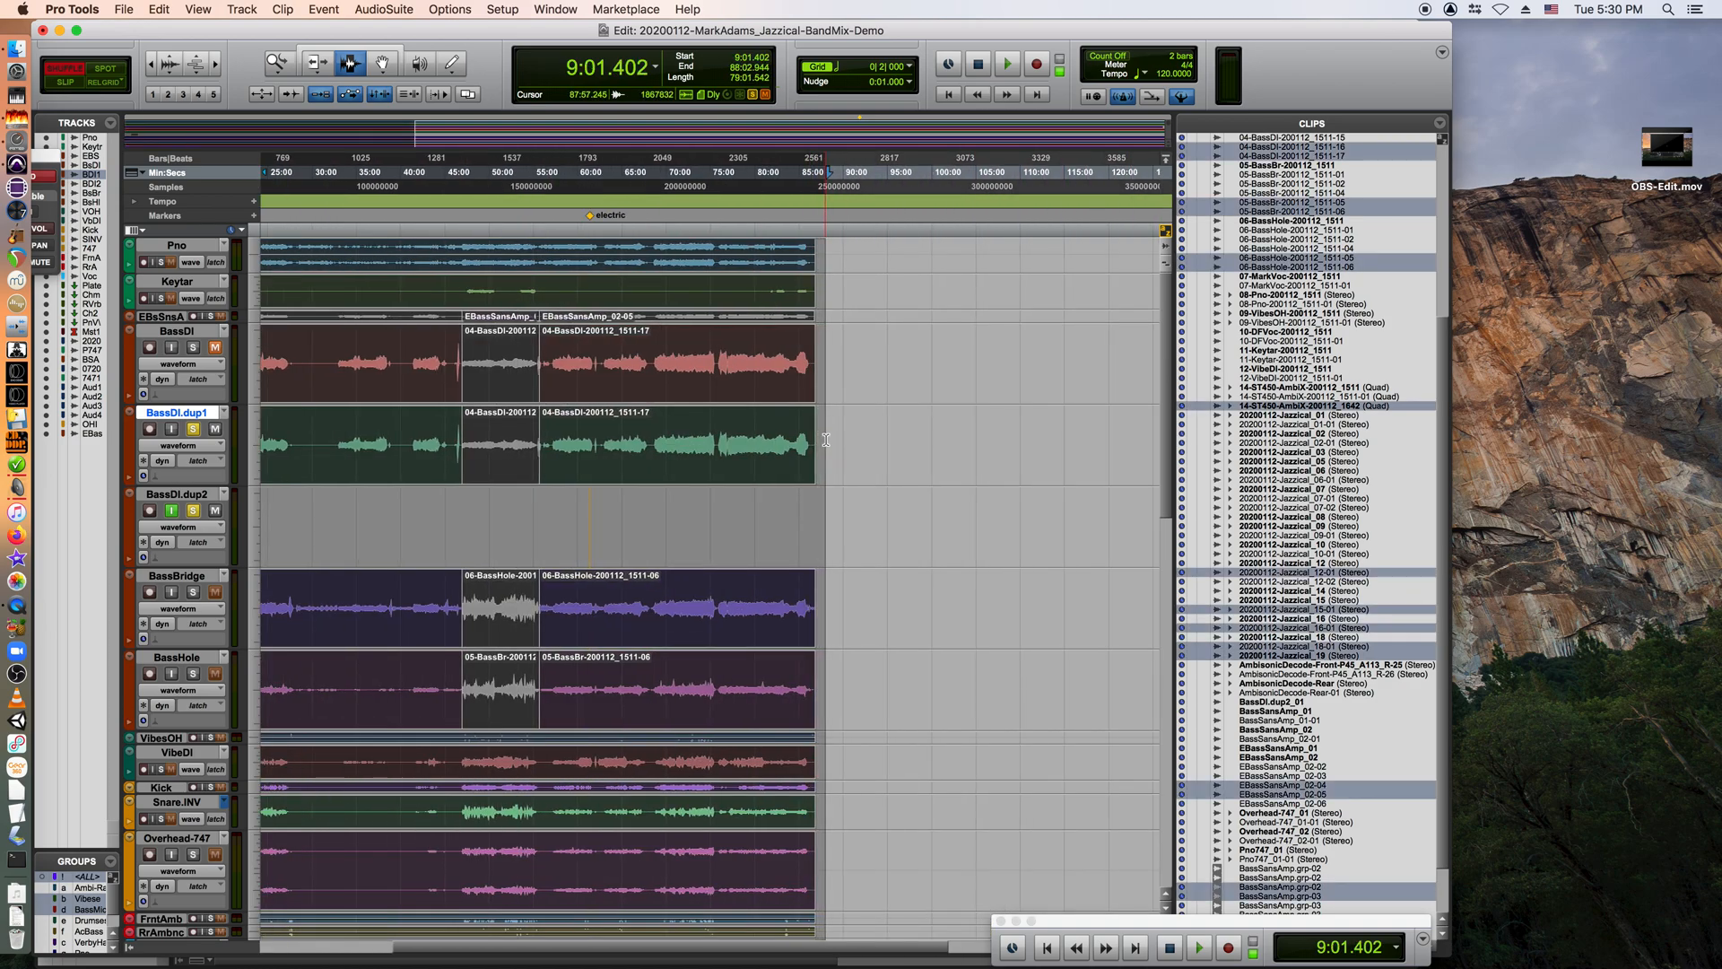
key(Delete)
drag(658, 948, 417, 942)
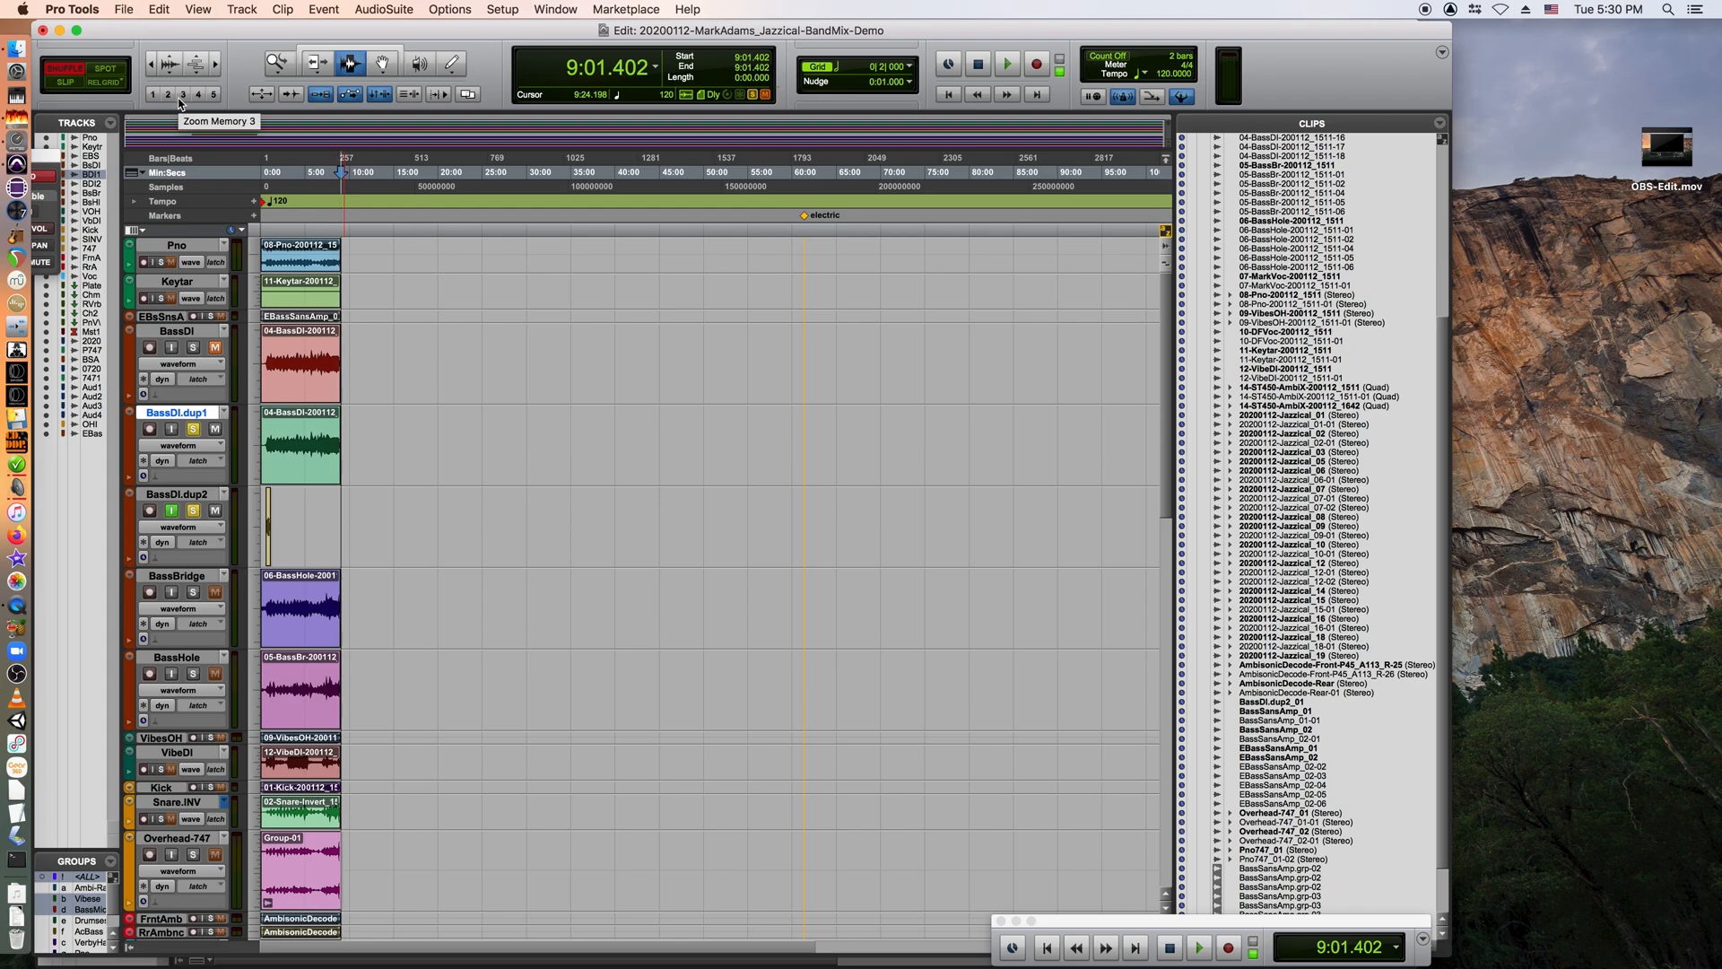
Start importing session data from the BandMix-V2-Mix1a session file and match its tracks to the current session's tracks.
key(super+equal)
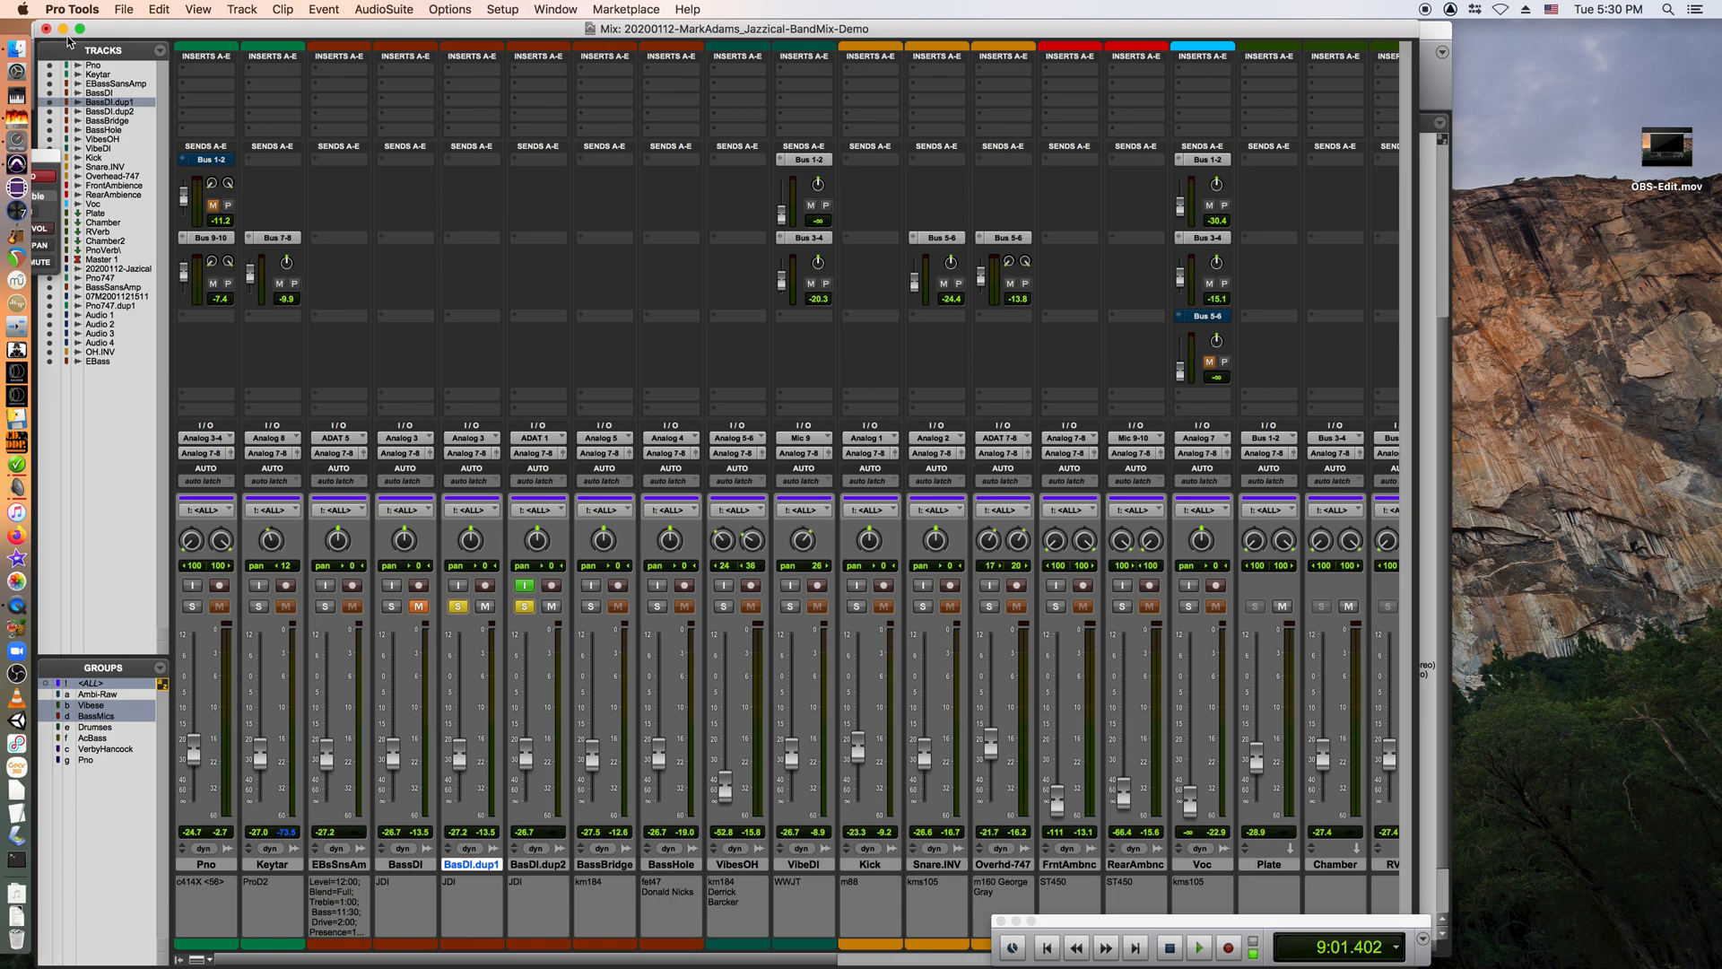
click(116, 8)
mouse_move(153, 269)
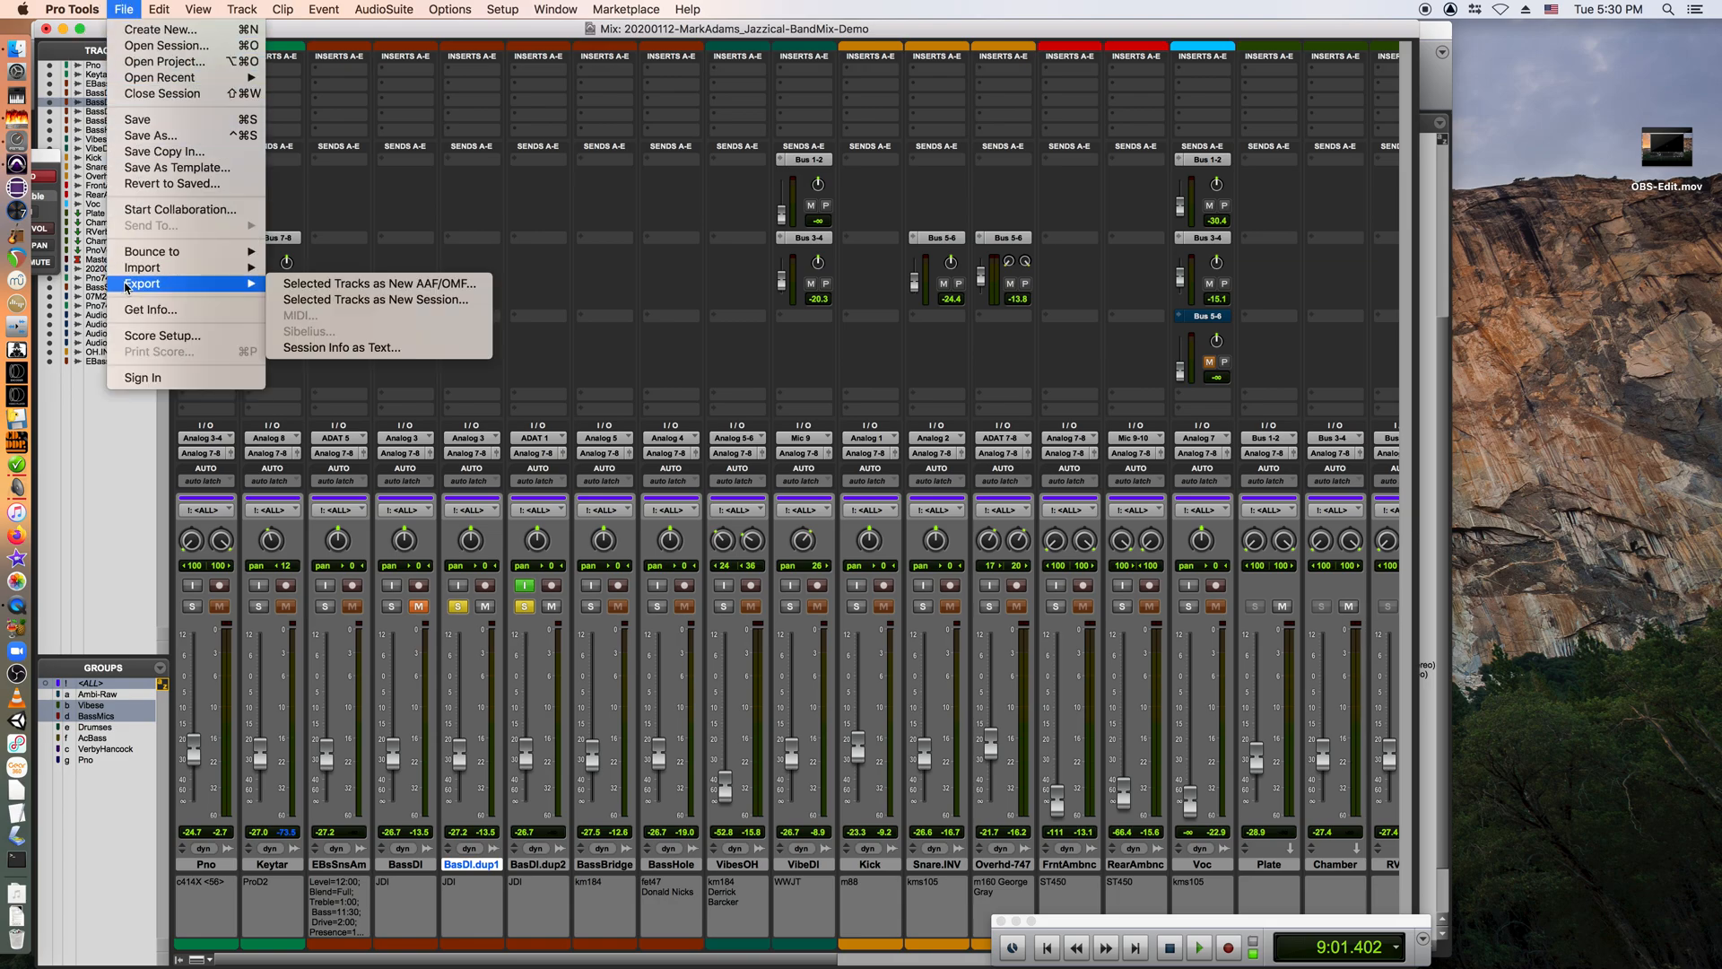
click(398, 272)
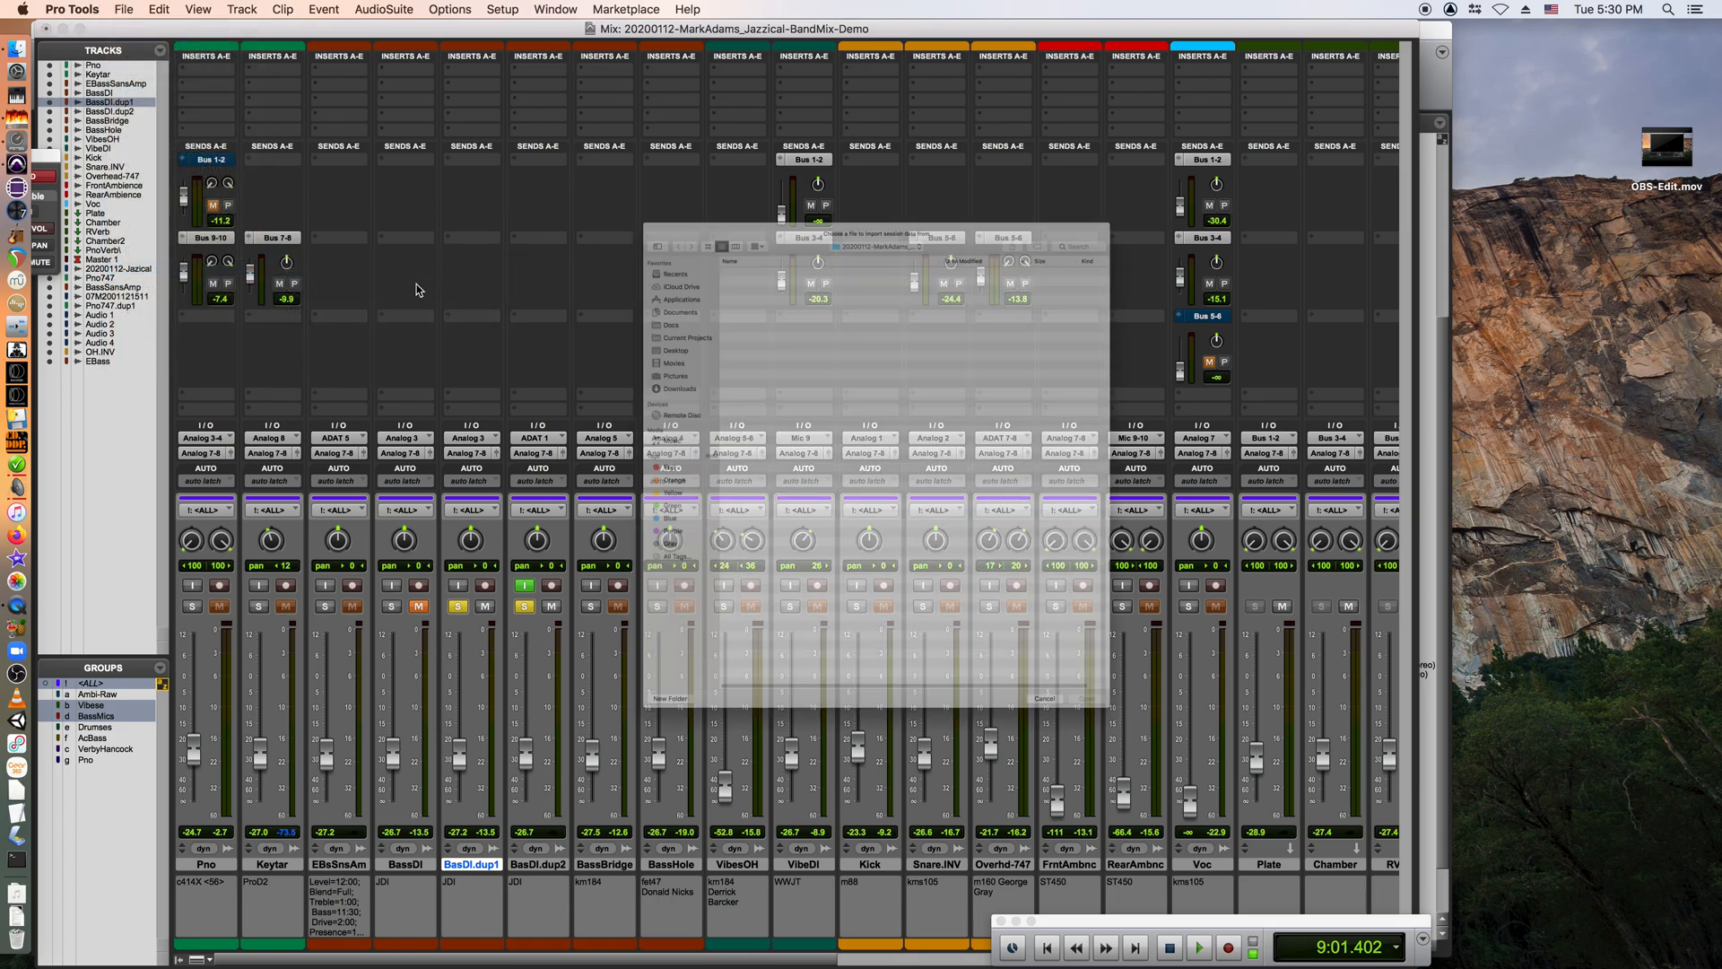
click(761, 251)
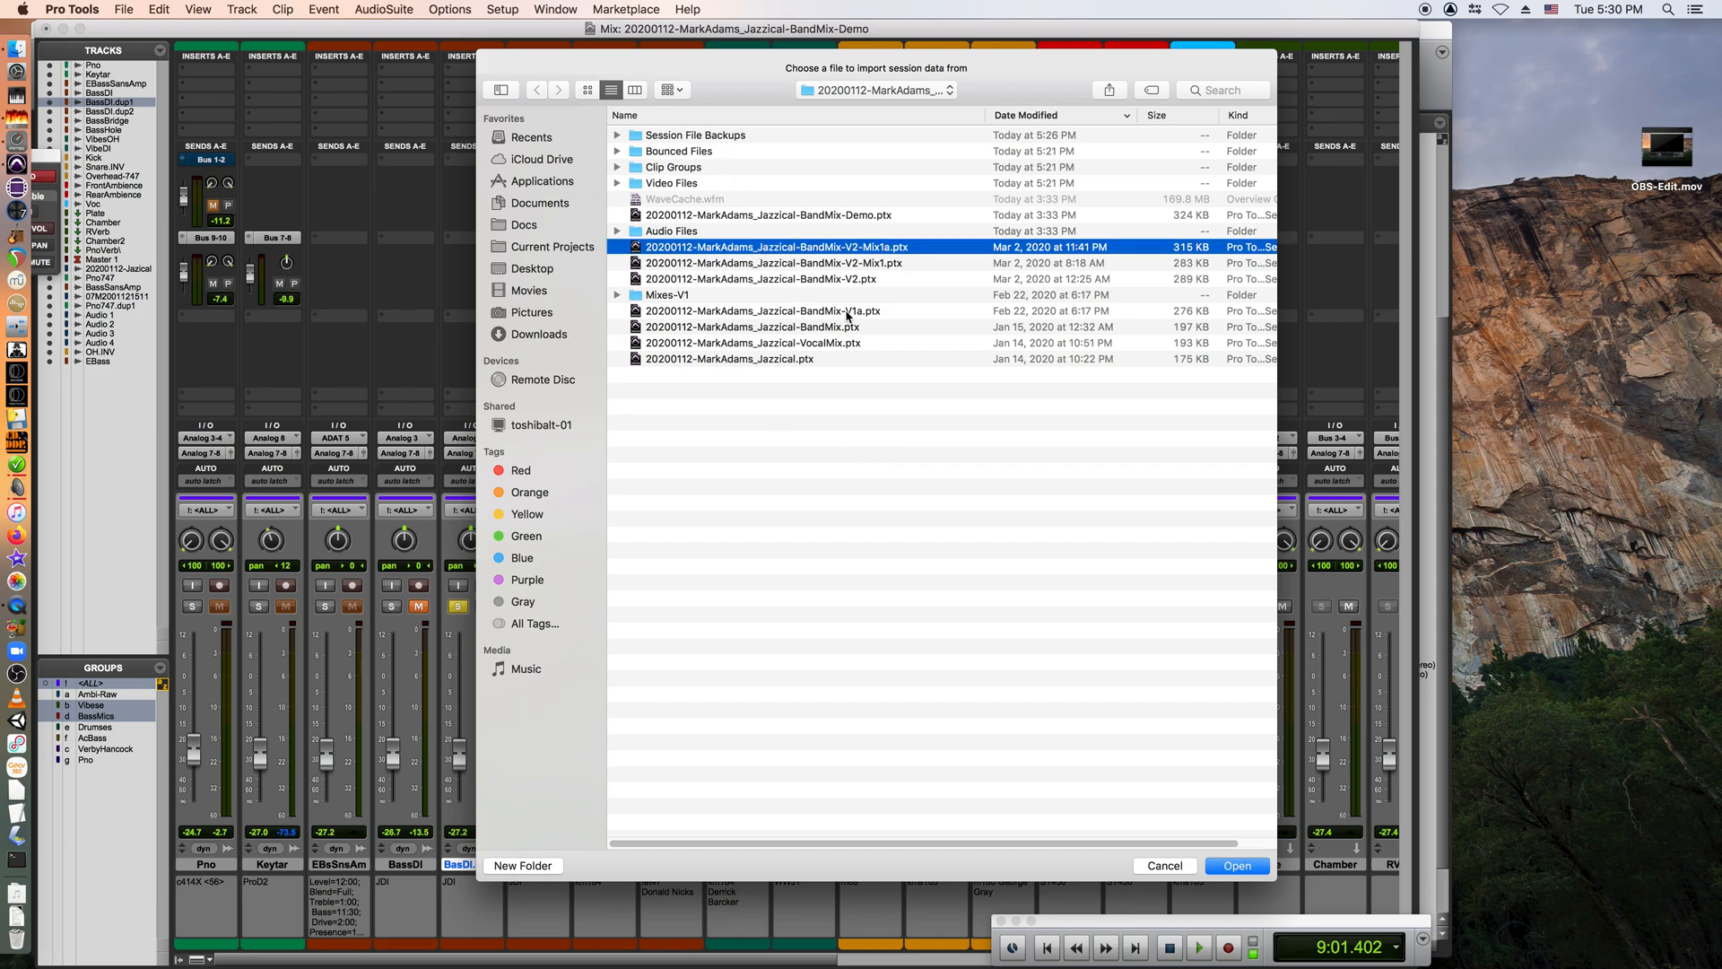
click(1236, 865)
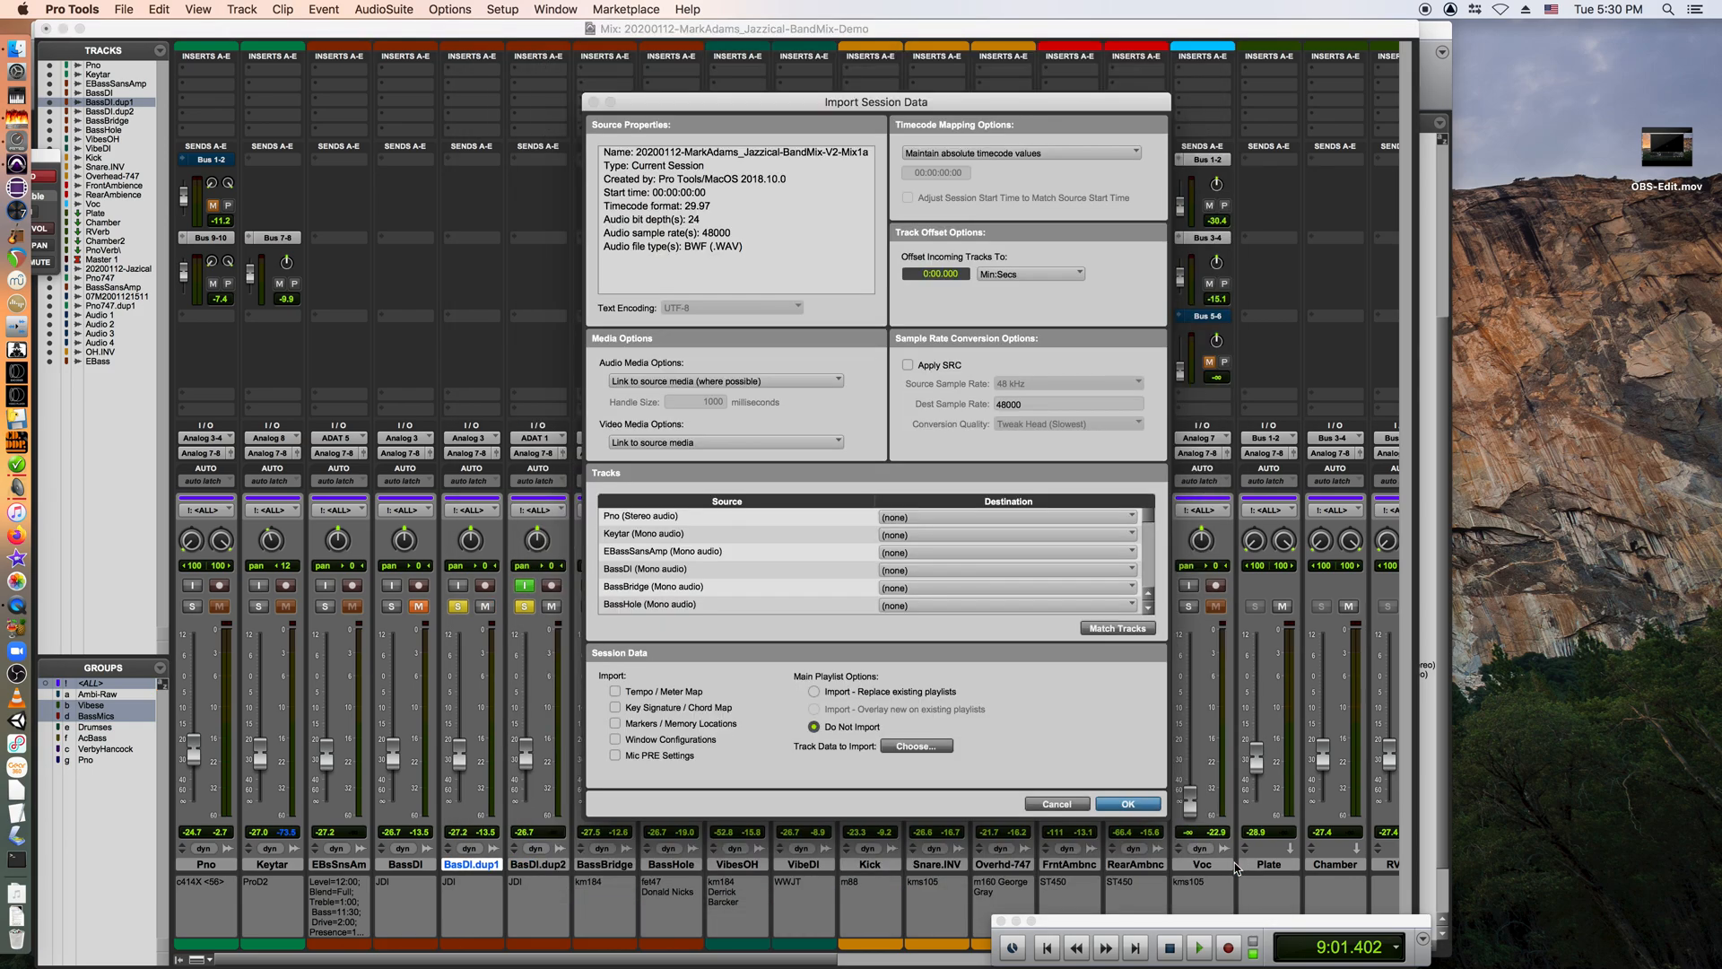
click(1121, 629)
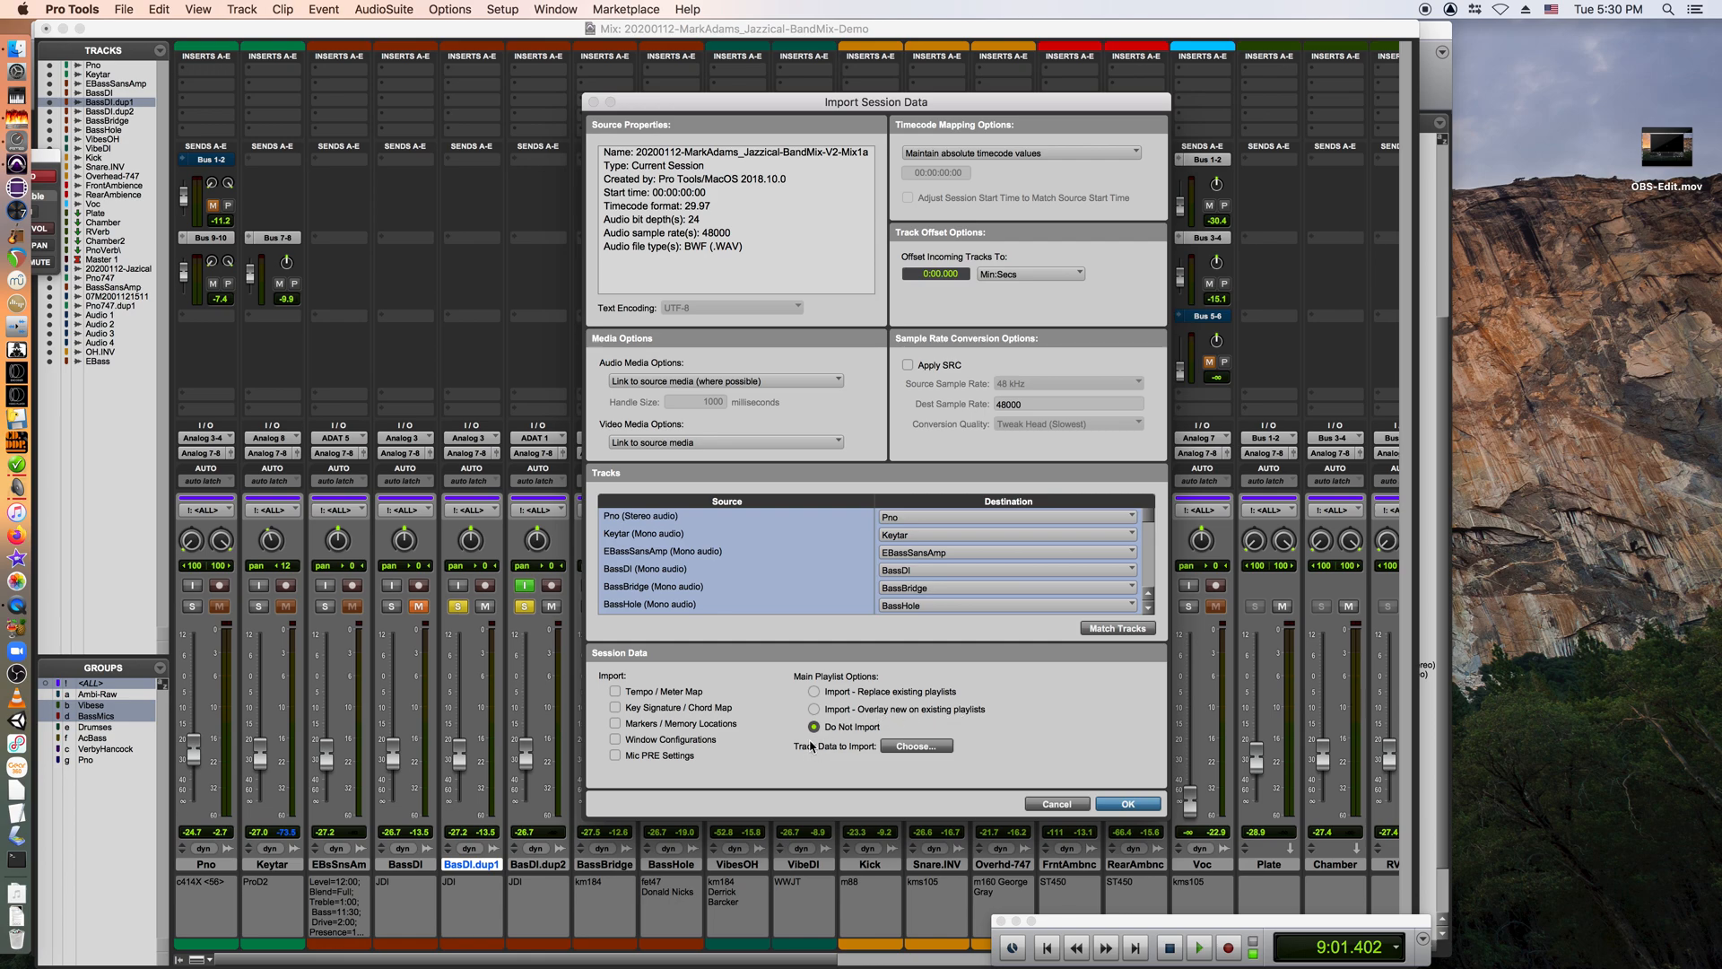
Import the matched tracks' volume, pan, mute, send, output and plug-in data, leaving out clips and media and the main playlists.
click(916, 746)
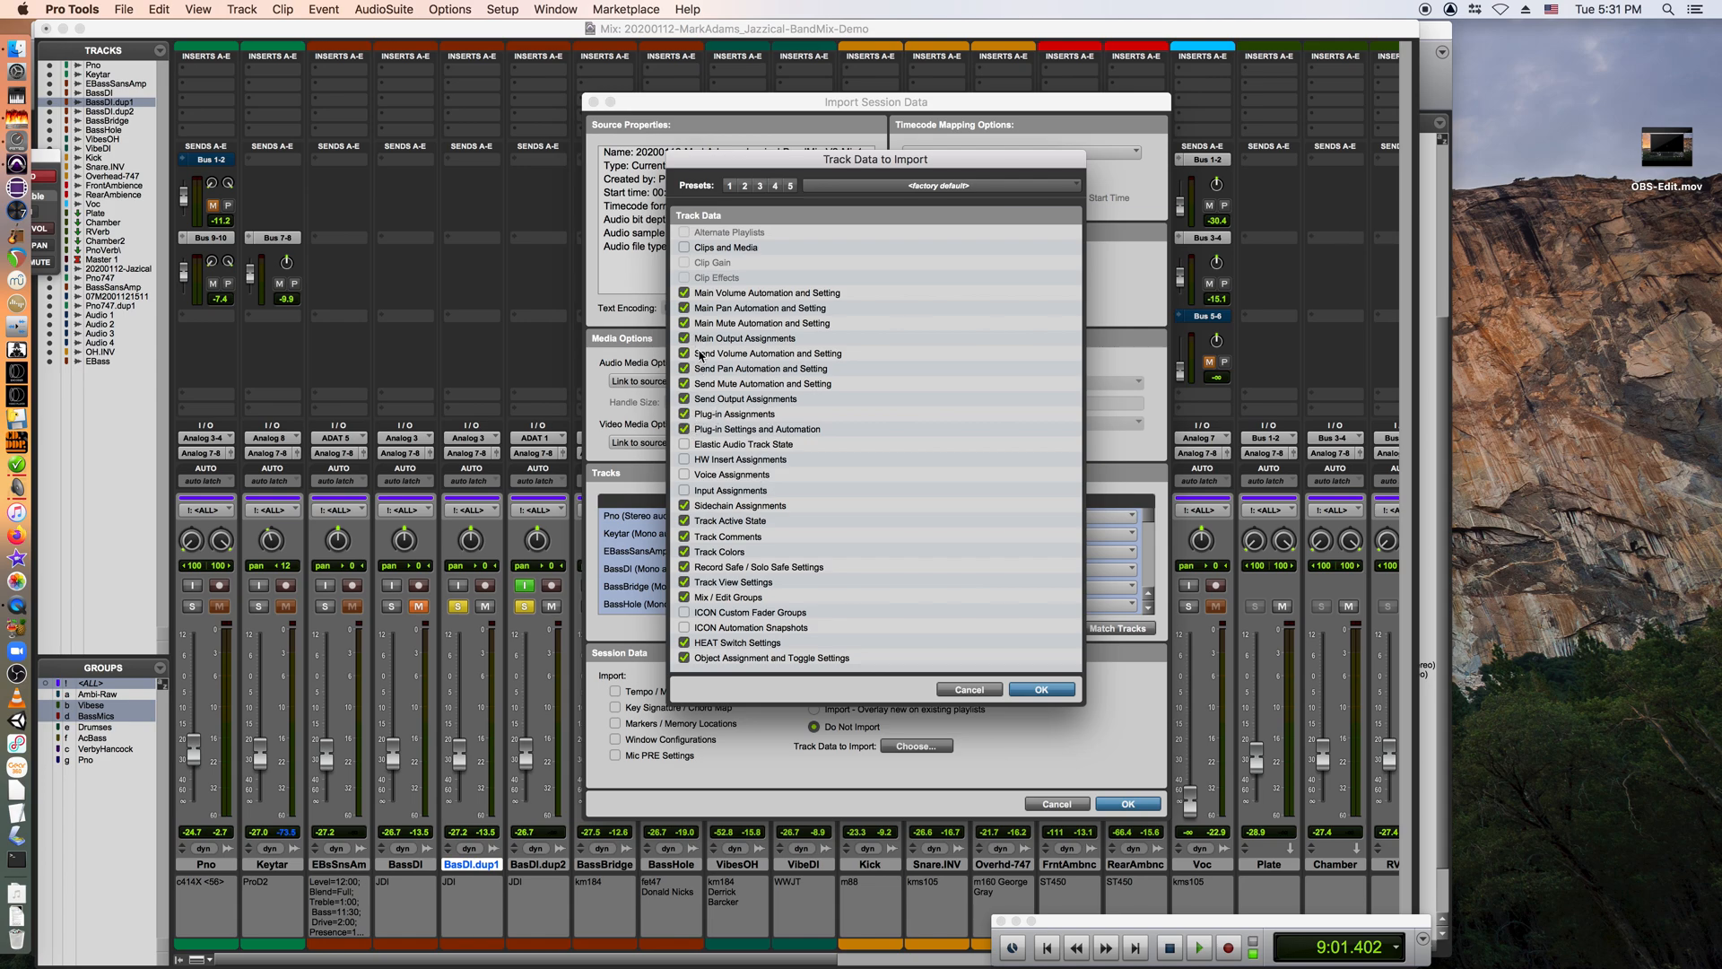
click(684, 292)
click(685, 307)
click(685, 323)
click(684, 339)
click(684, 353)
click(685, 368)
click(685, 293)
click(684, 308)
click(684, 323)
click(684, 338)
click(684, 353)
click(684, 369)
click(684, 414)
click(685, 538)
click(684, 642)
click(686, 658)
click(1034, 690)
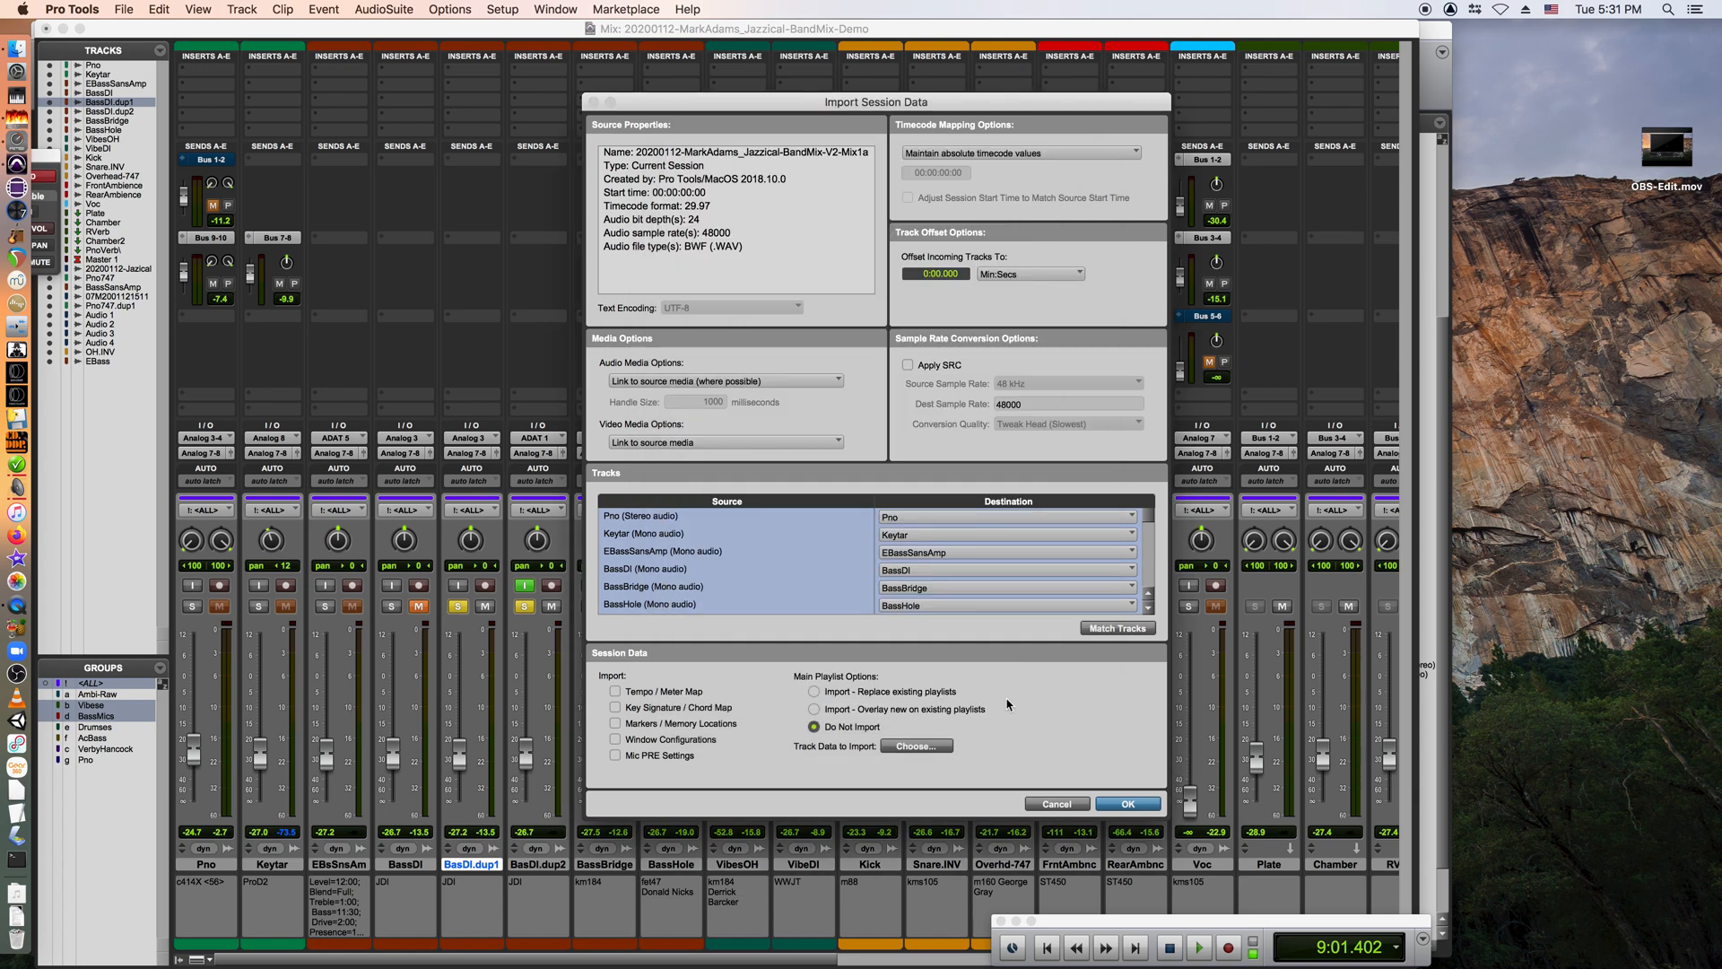
click(1129, 804)
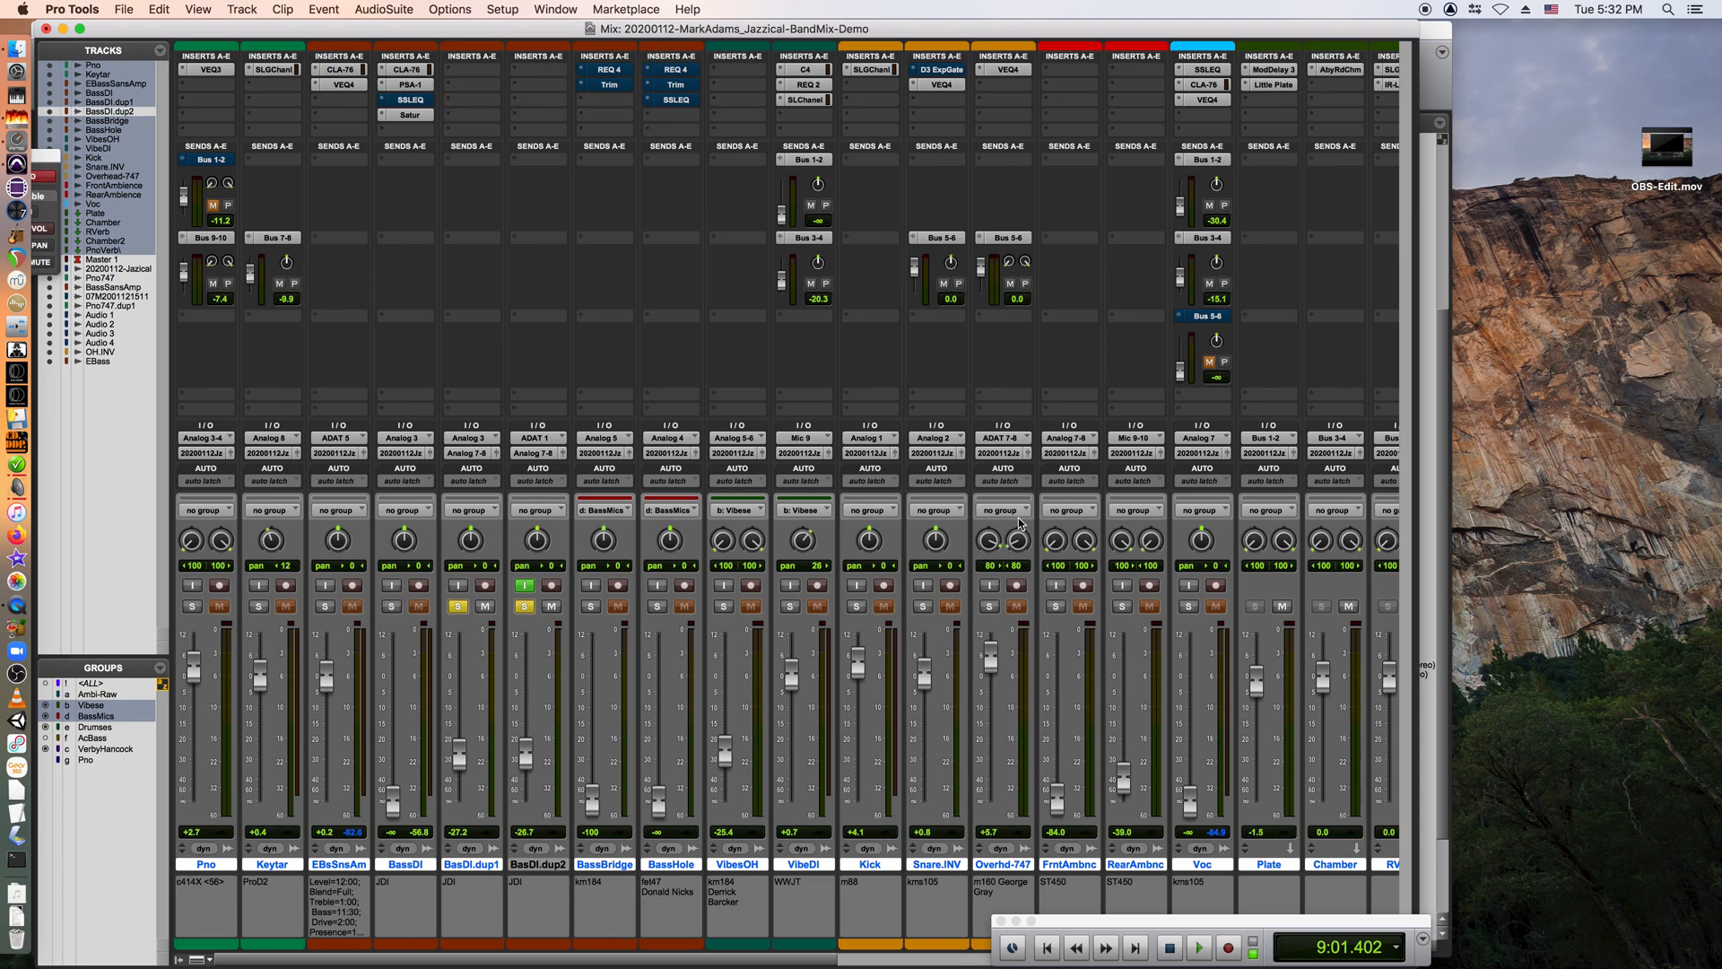
Show volume automation on the BassDI duplicate tracks and delete the volume automation on all tracks from the start to about 63:15.
key(super+equal)
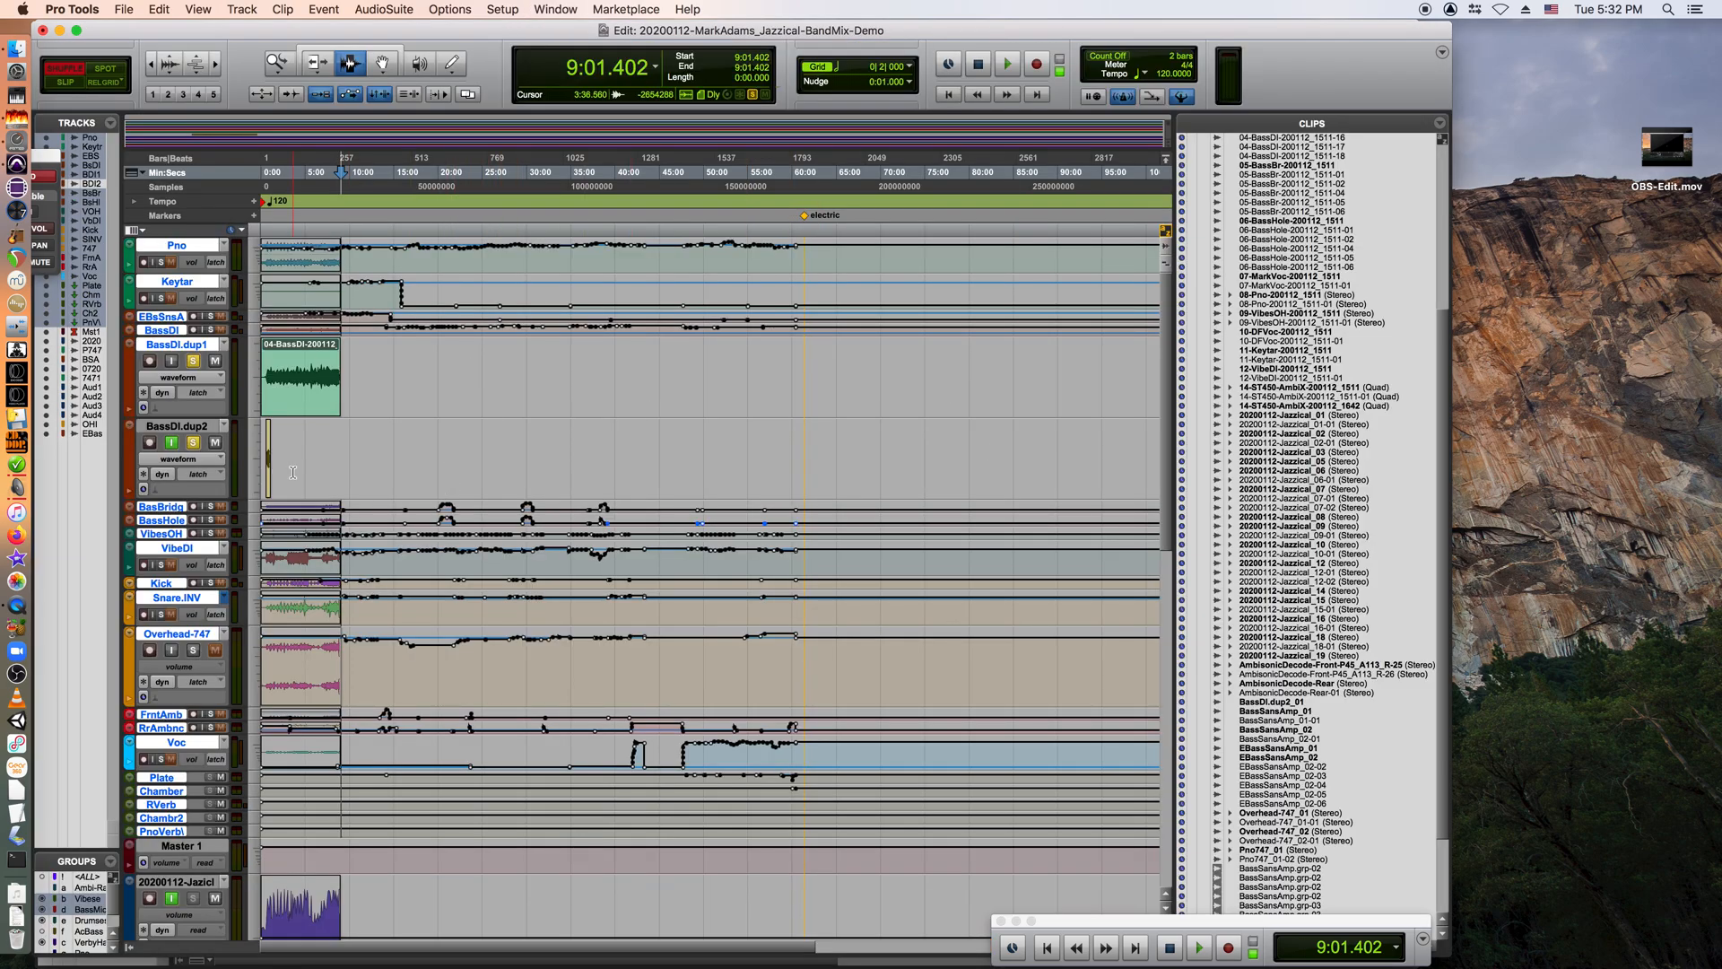
click(203, 378)
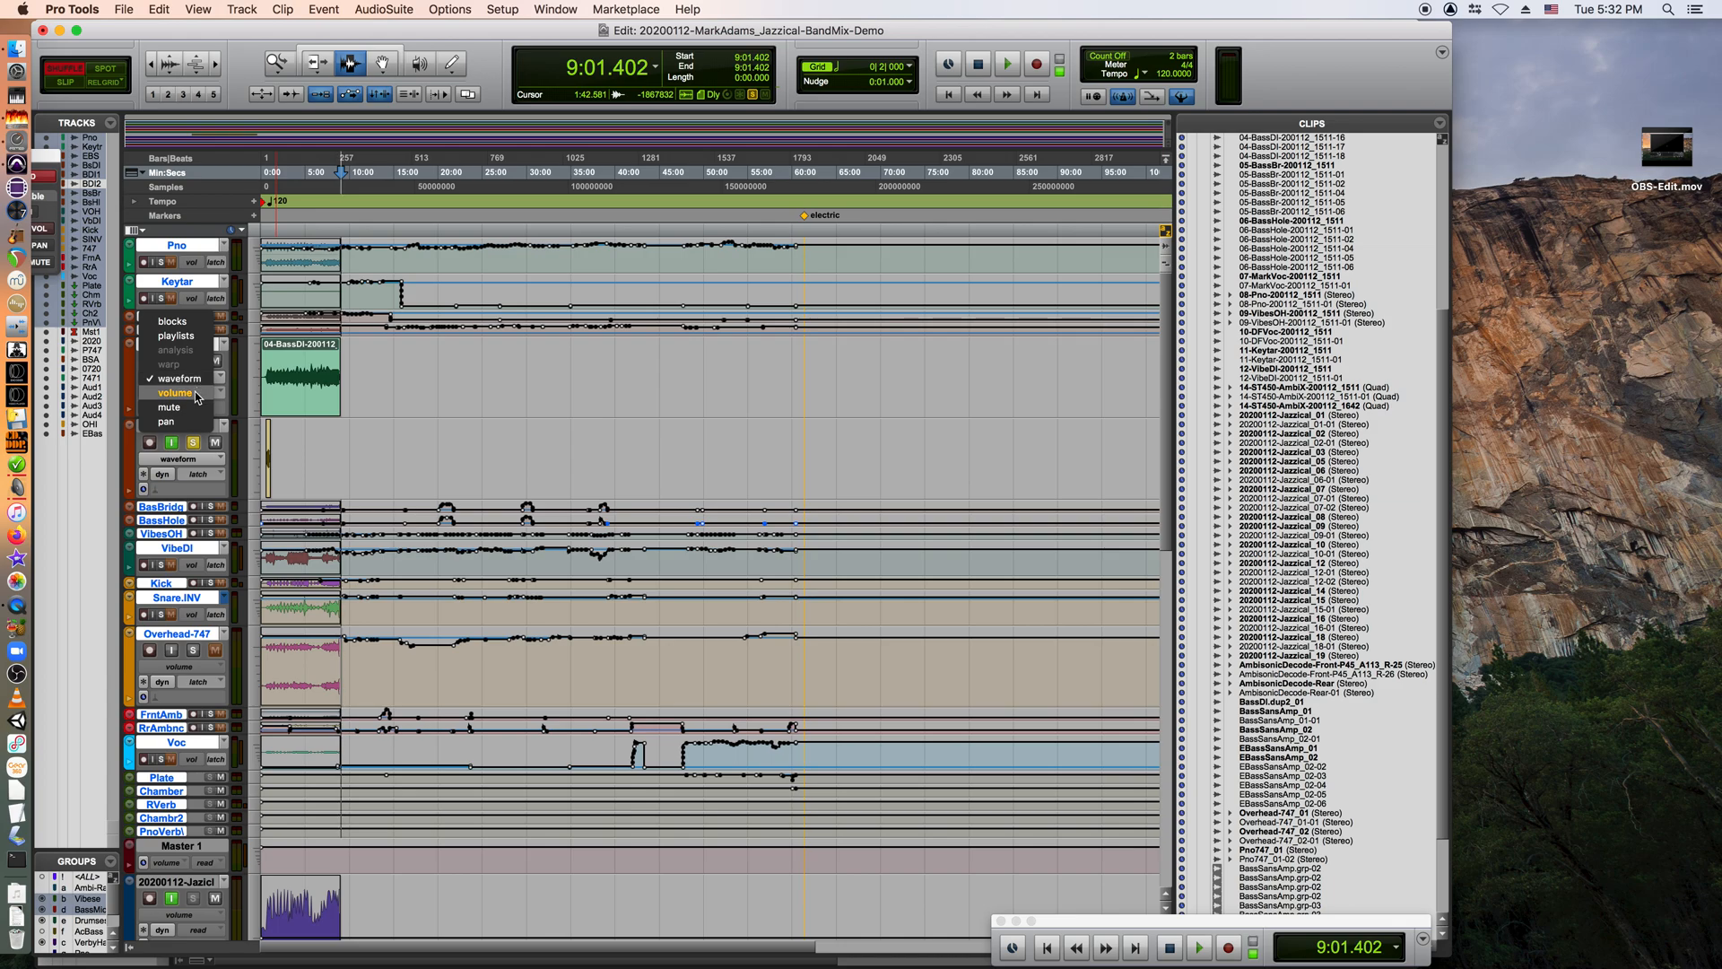
click(196, 395)
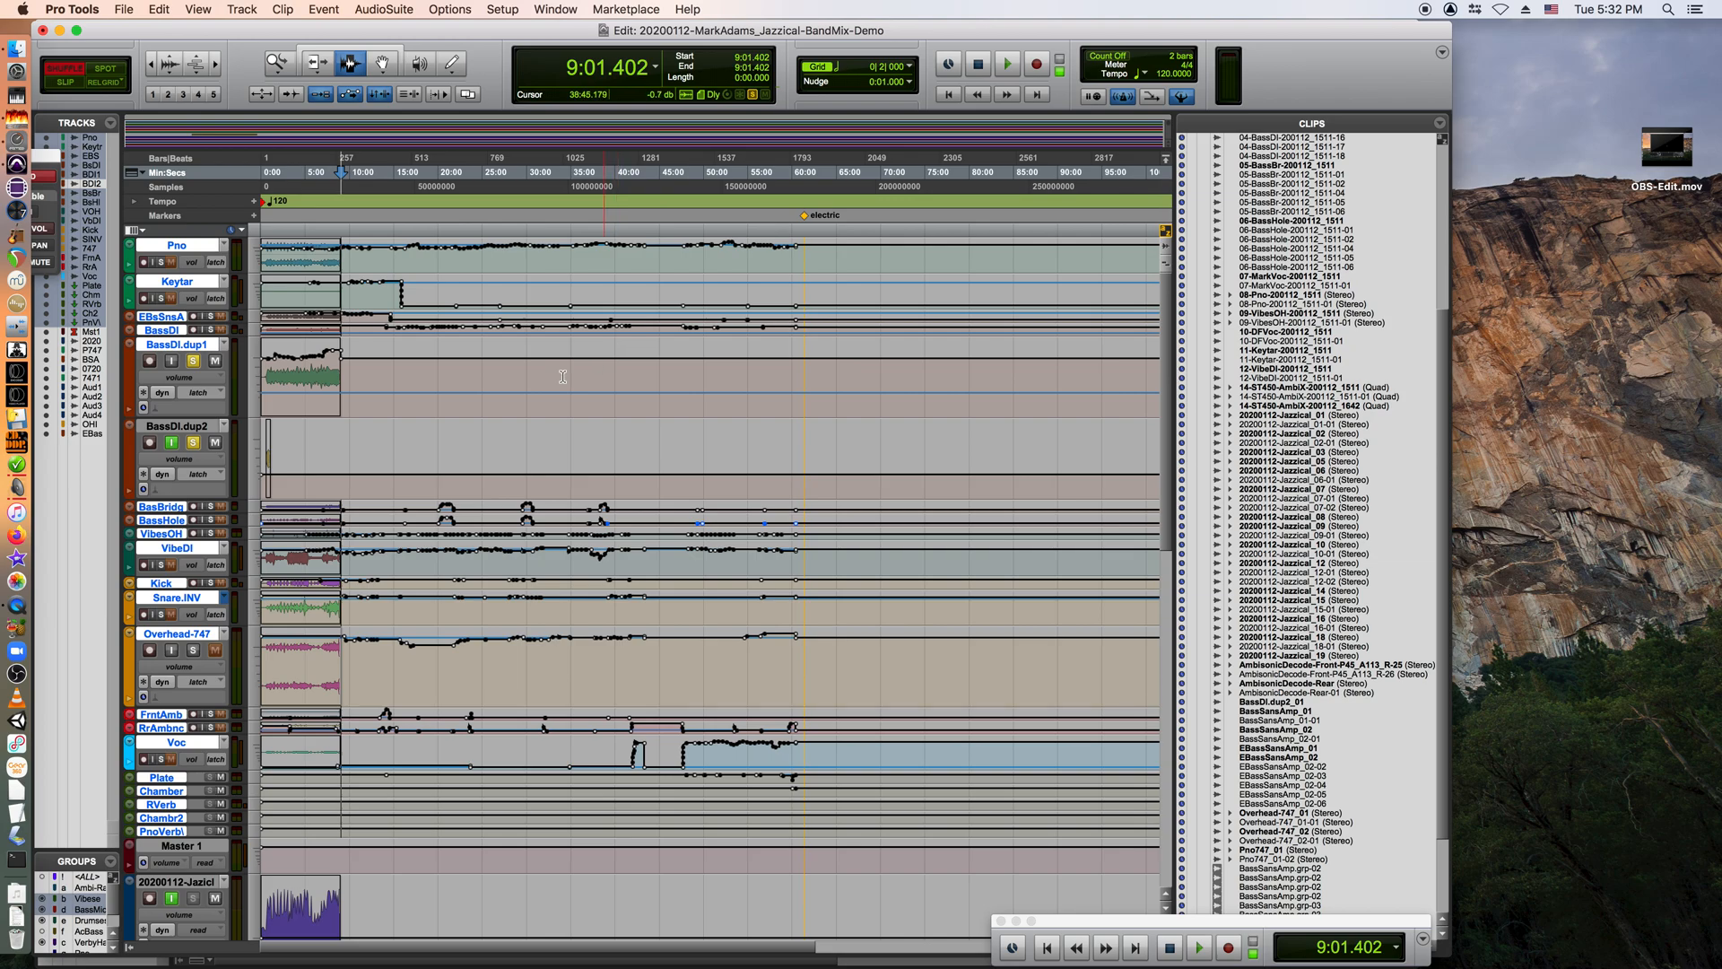
drag(822, 348, 199, 347)
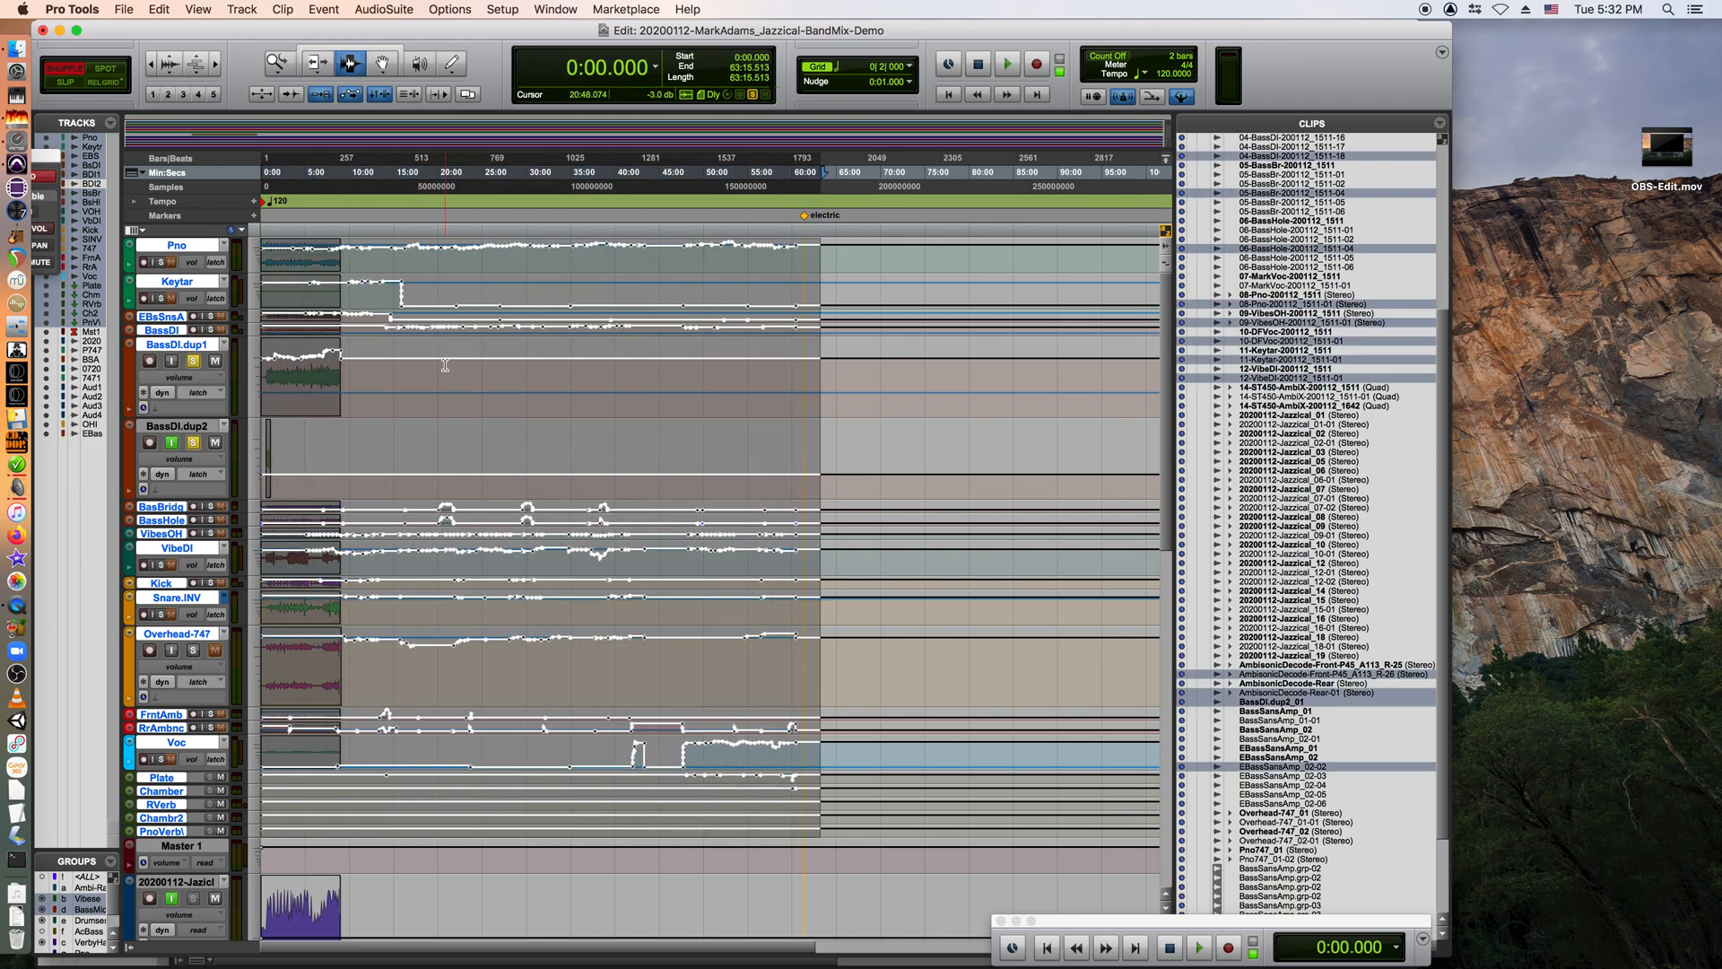
key(Delete)
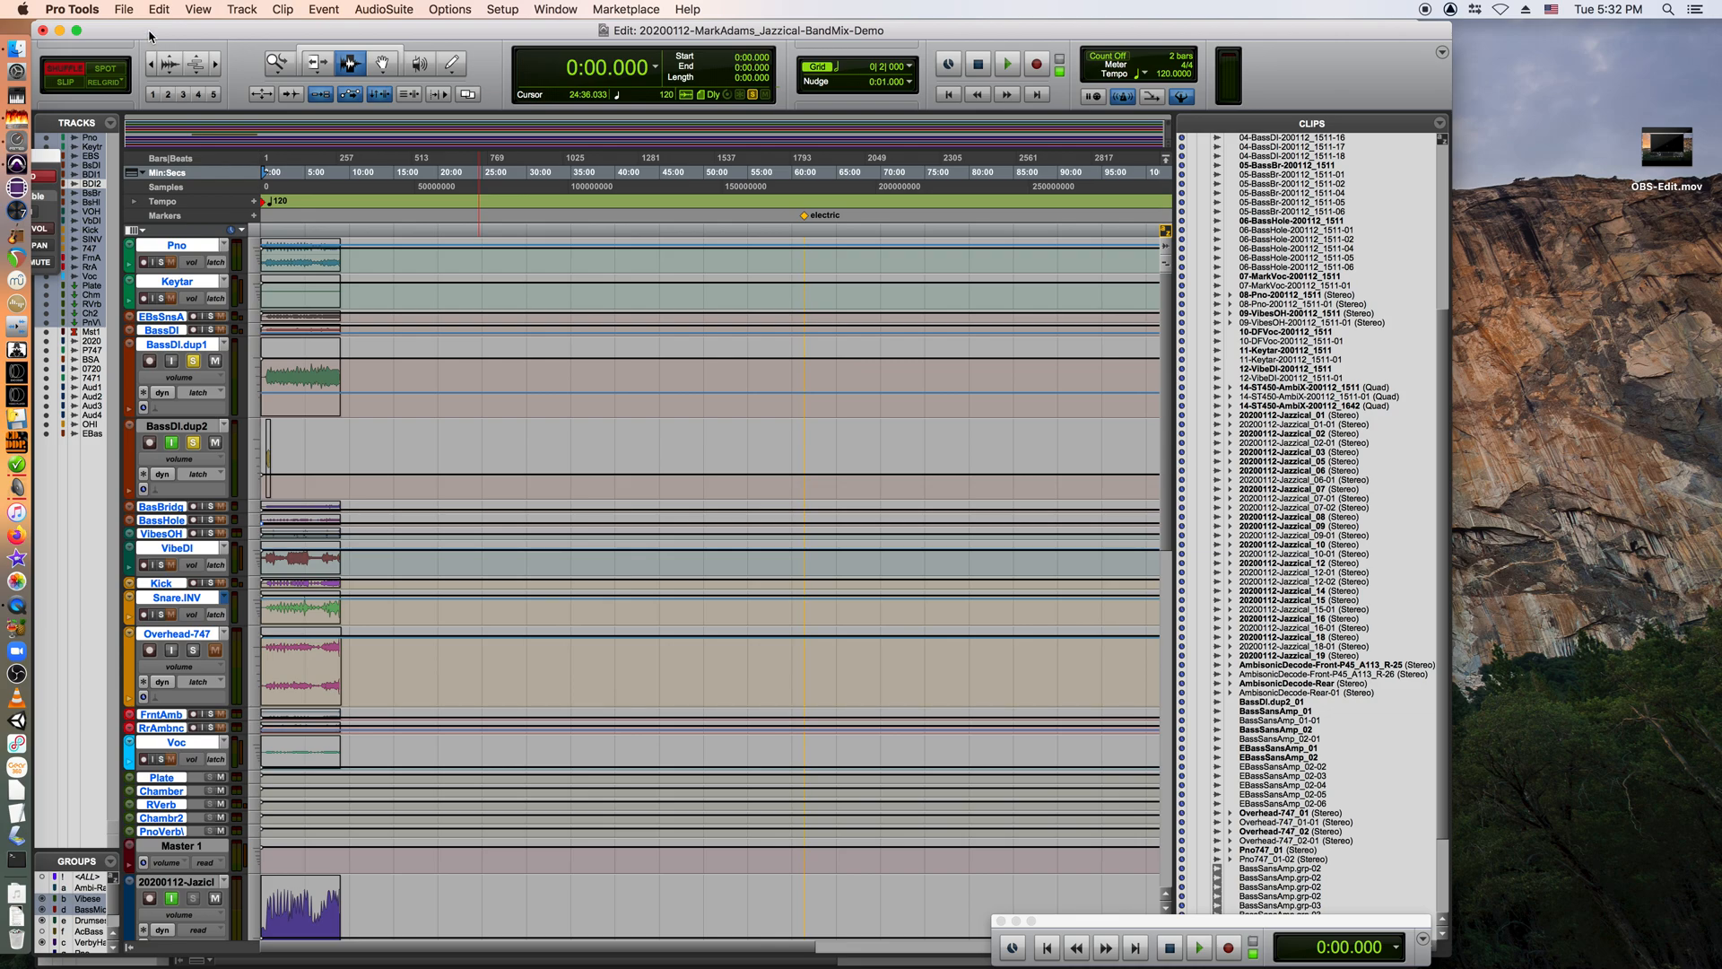
Switch to the mixer view and start saving the BassDI track as a track preset from its inserts.
key(super+equal)
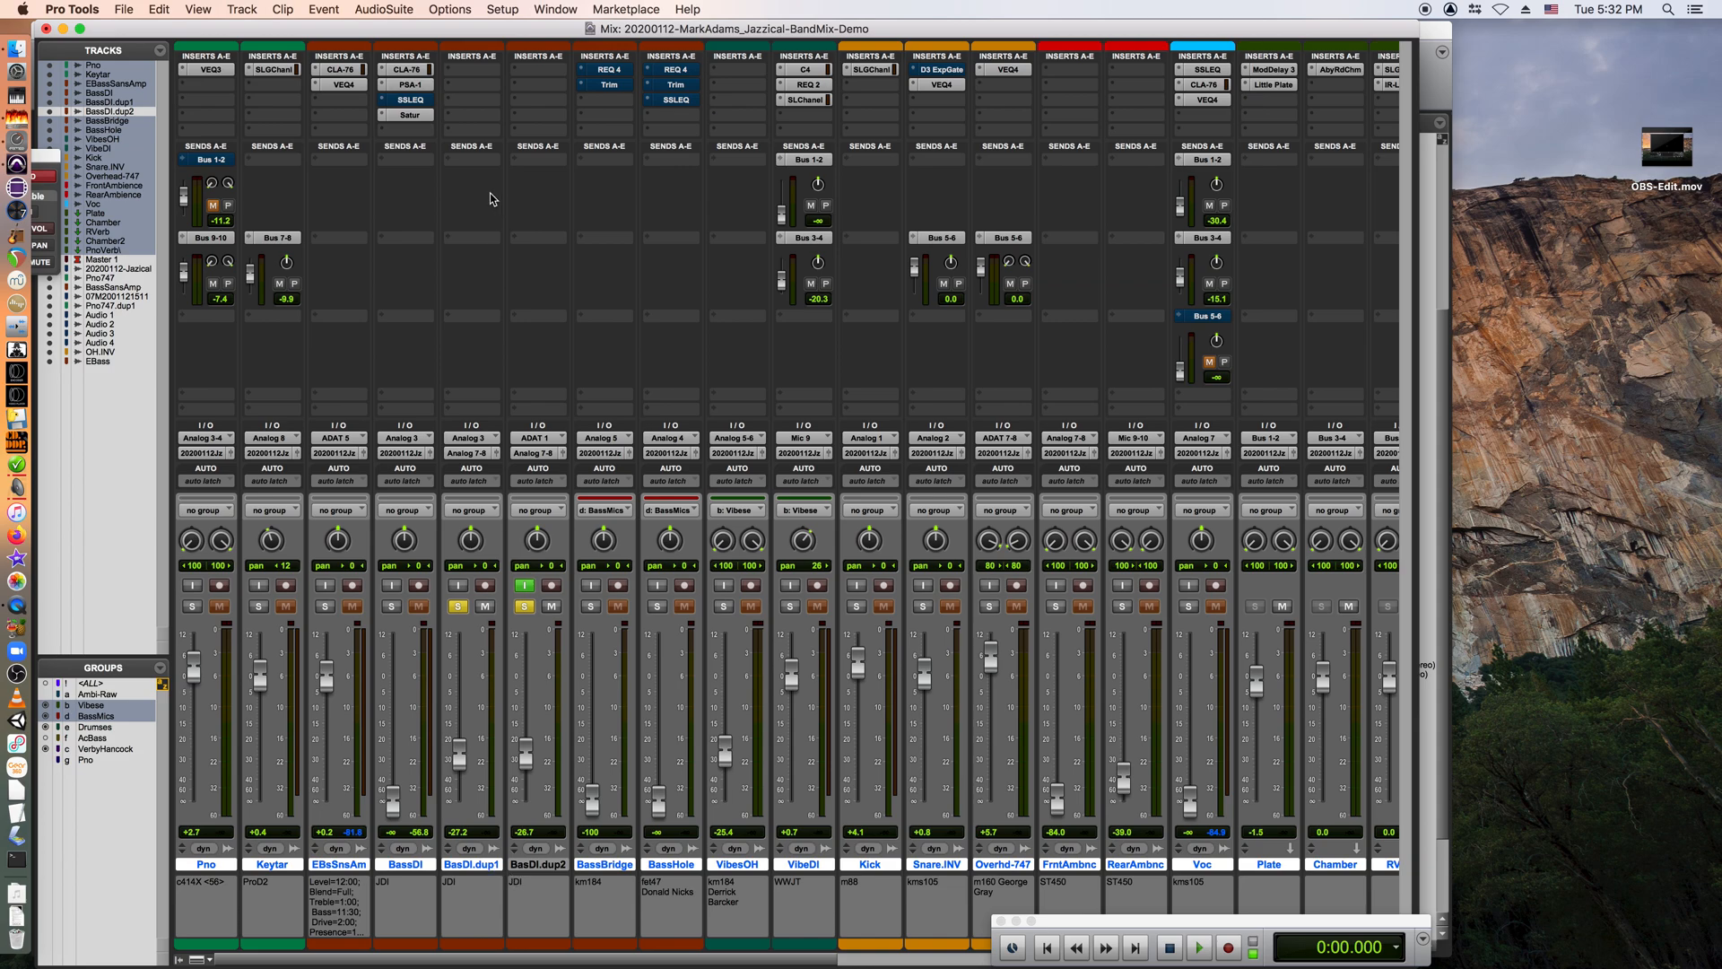
click(387, 131)
mouse_move(386, 135)
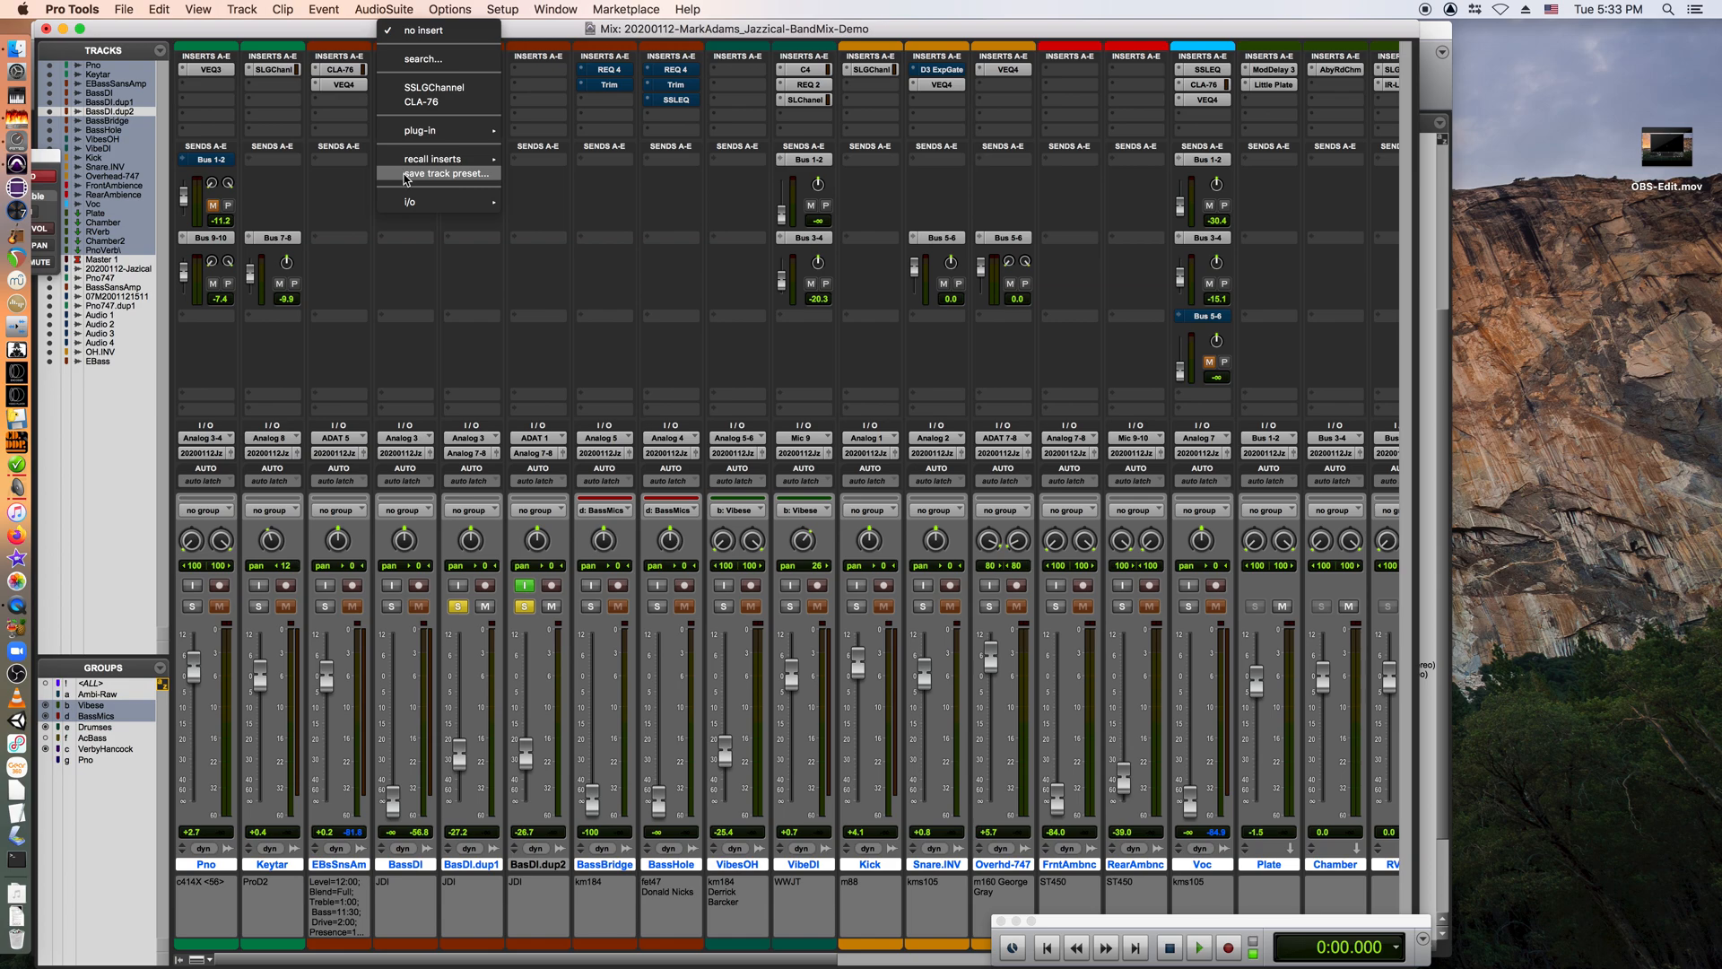
click(406, 175)
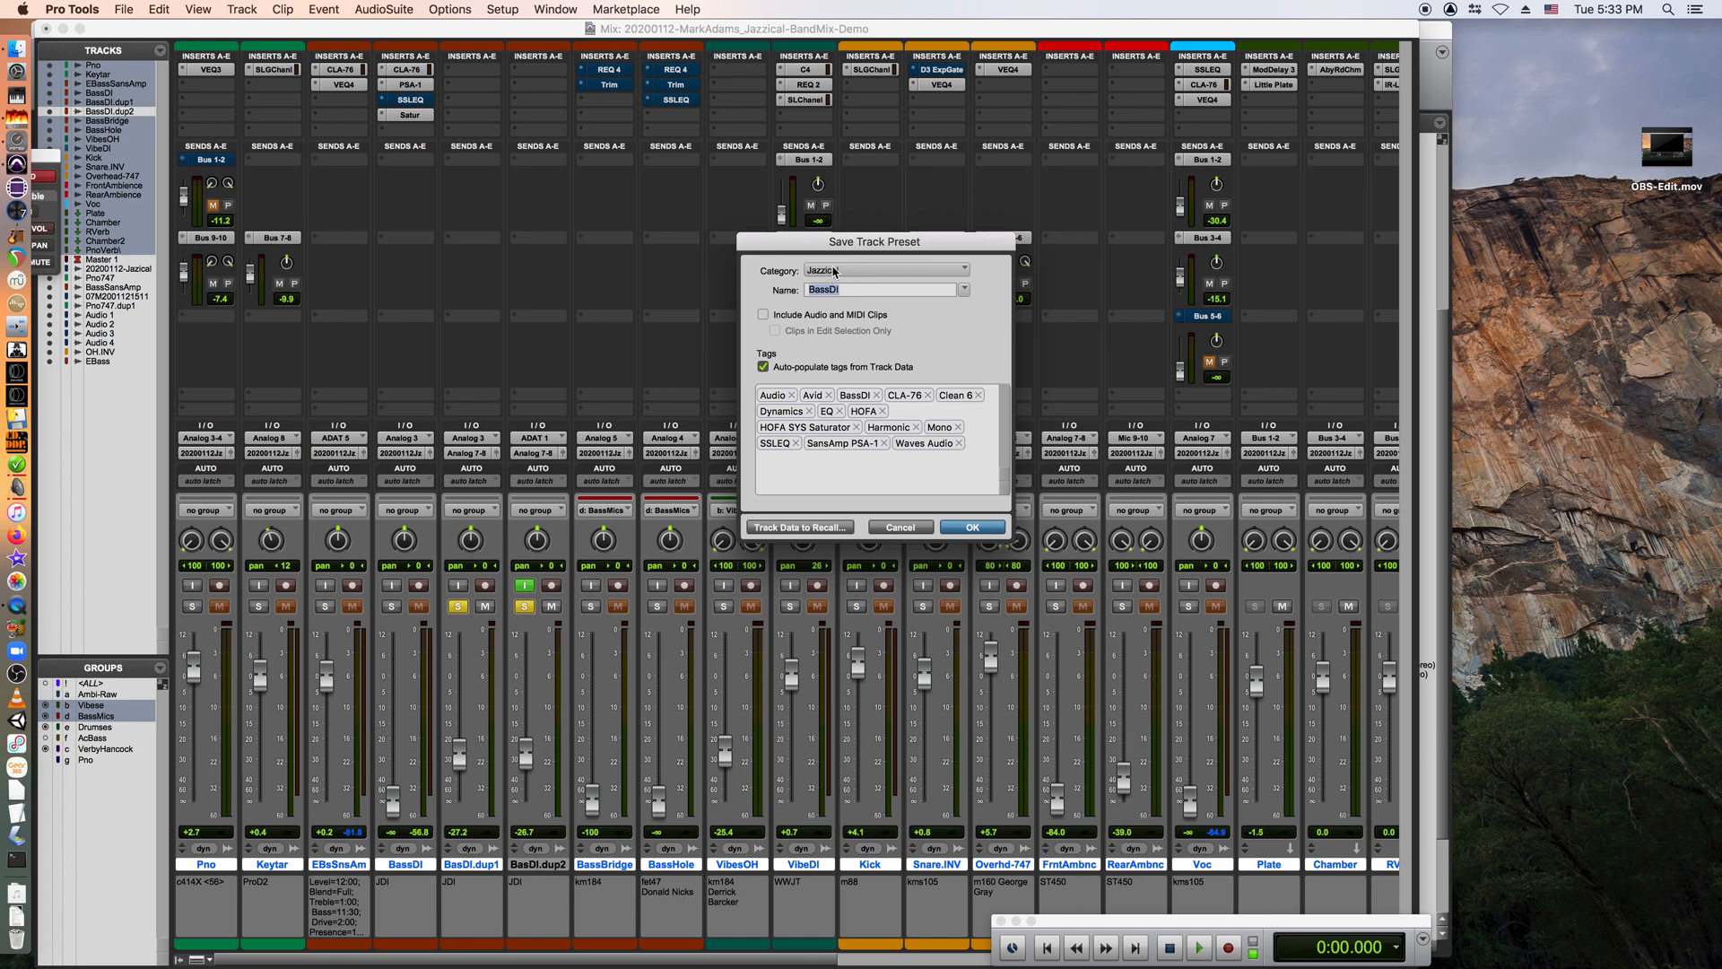
click(833, 272)
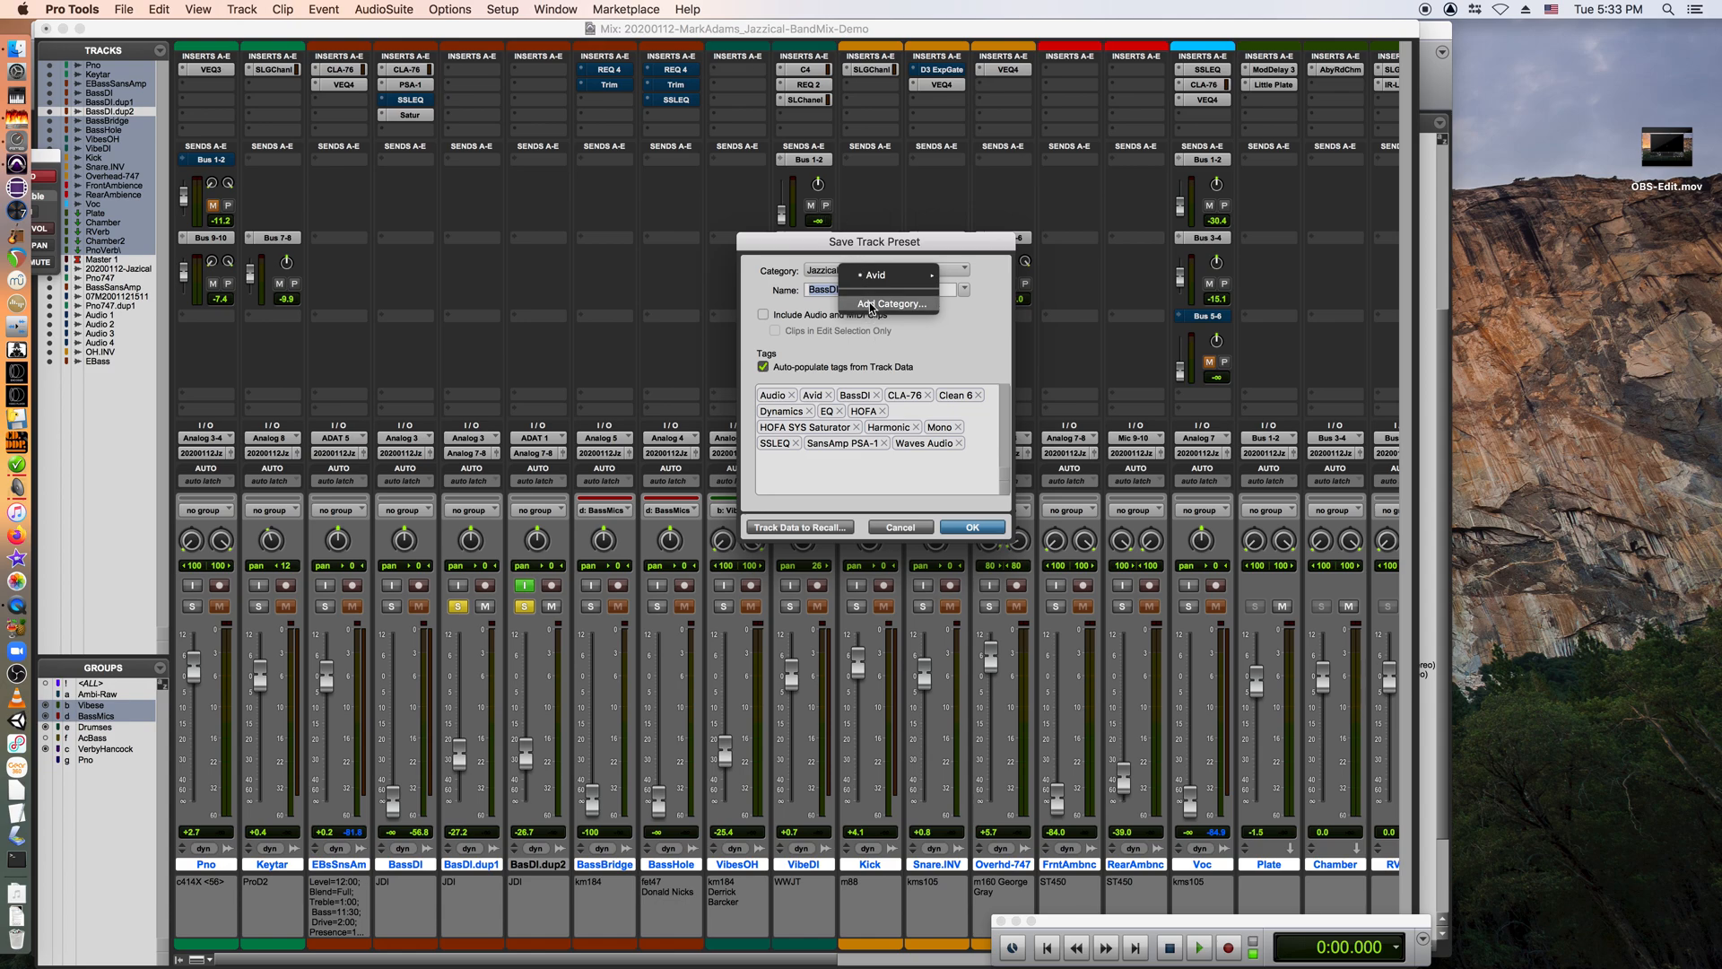
click(870, 305)
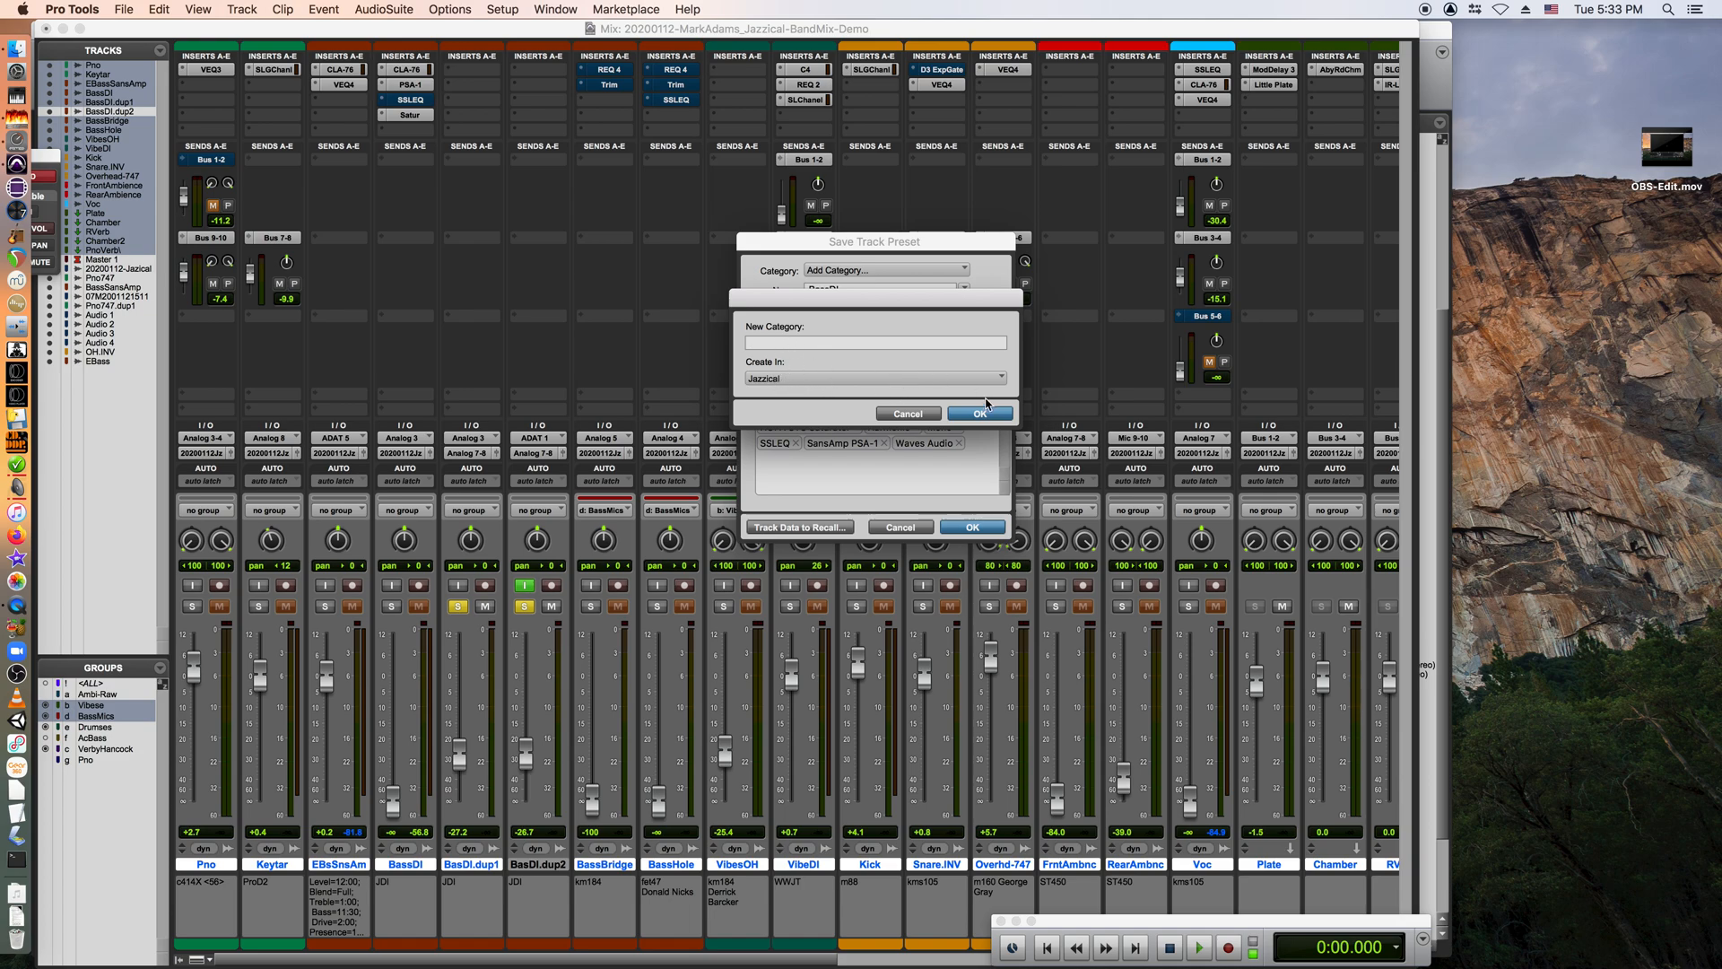
click(907, 414)
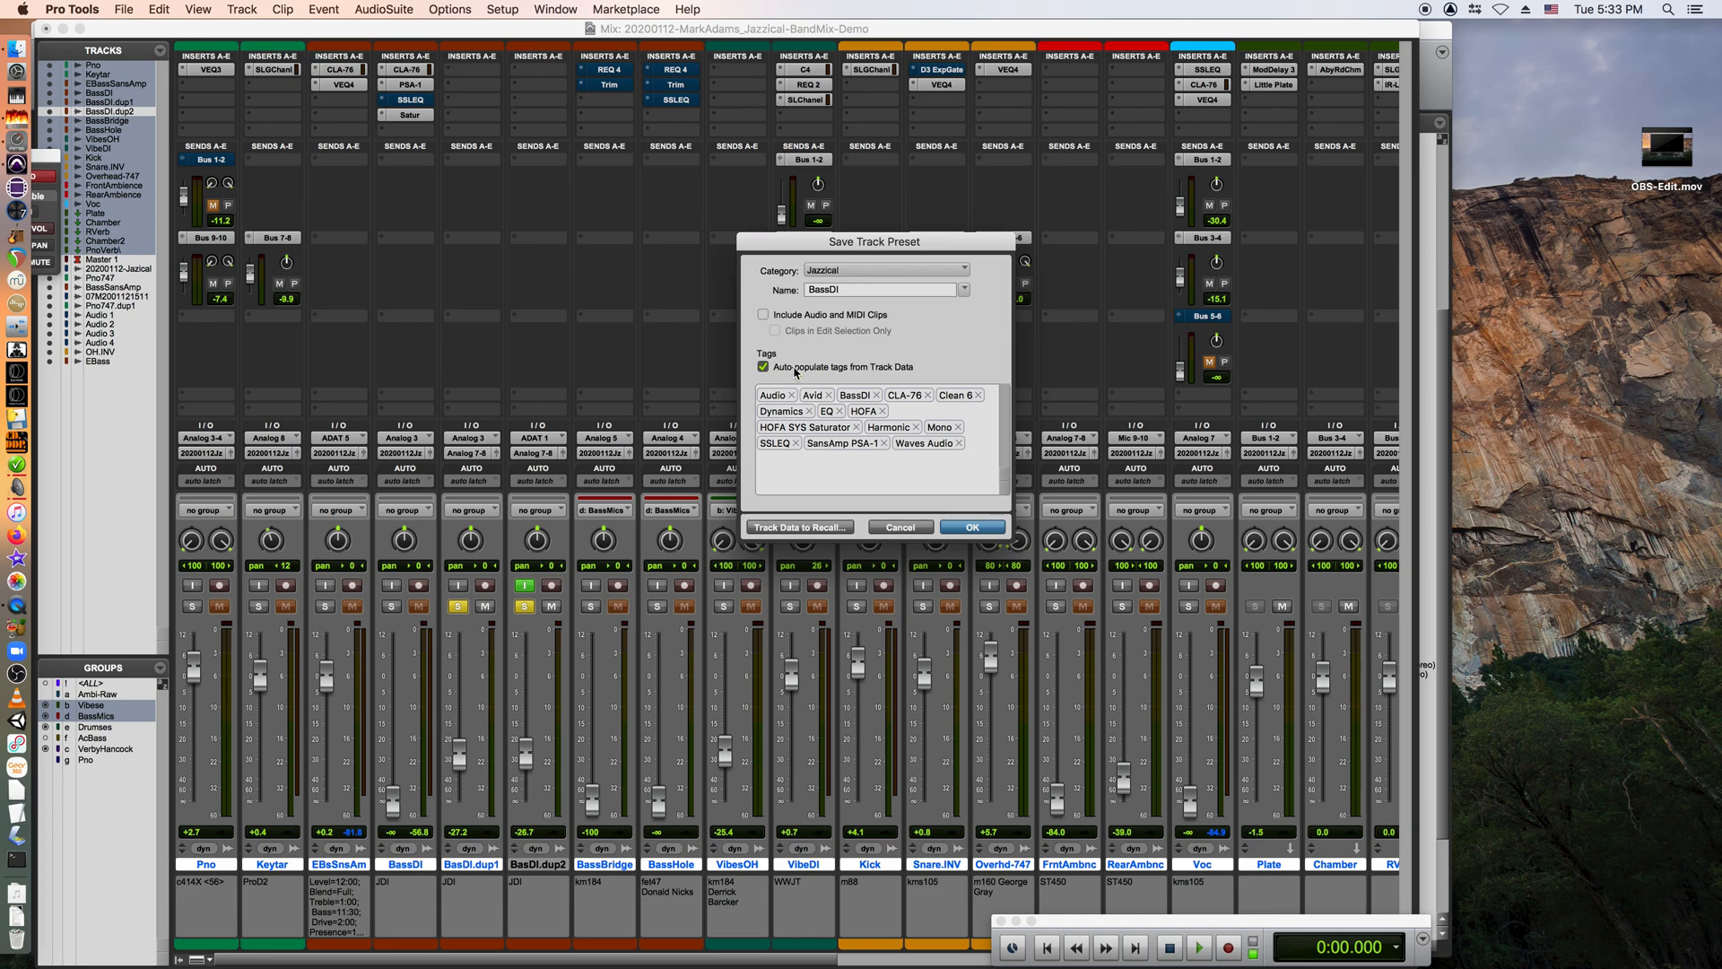
Review the track data to recall and save the BassDI preset in the Jazzical category, replacing the existing preset.
click(813, 527)
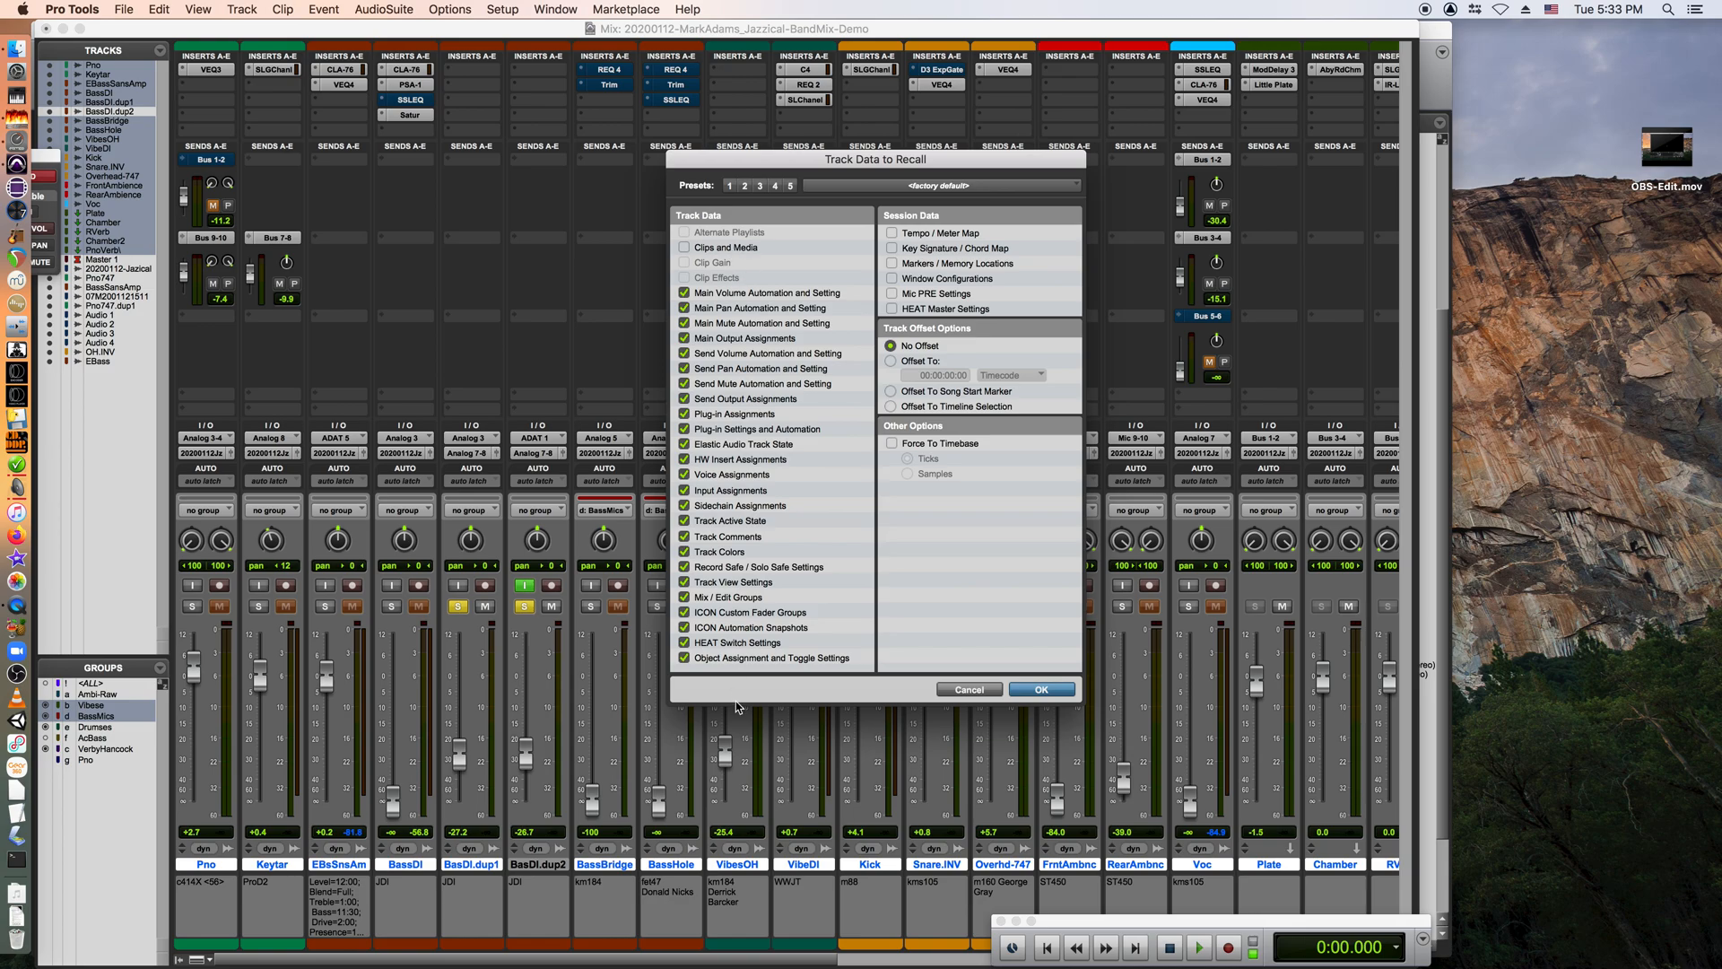
click(1059, 694)
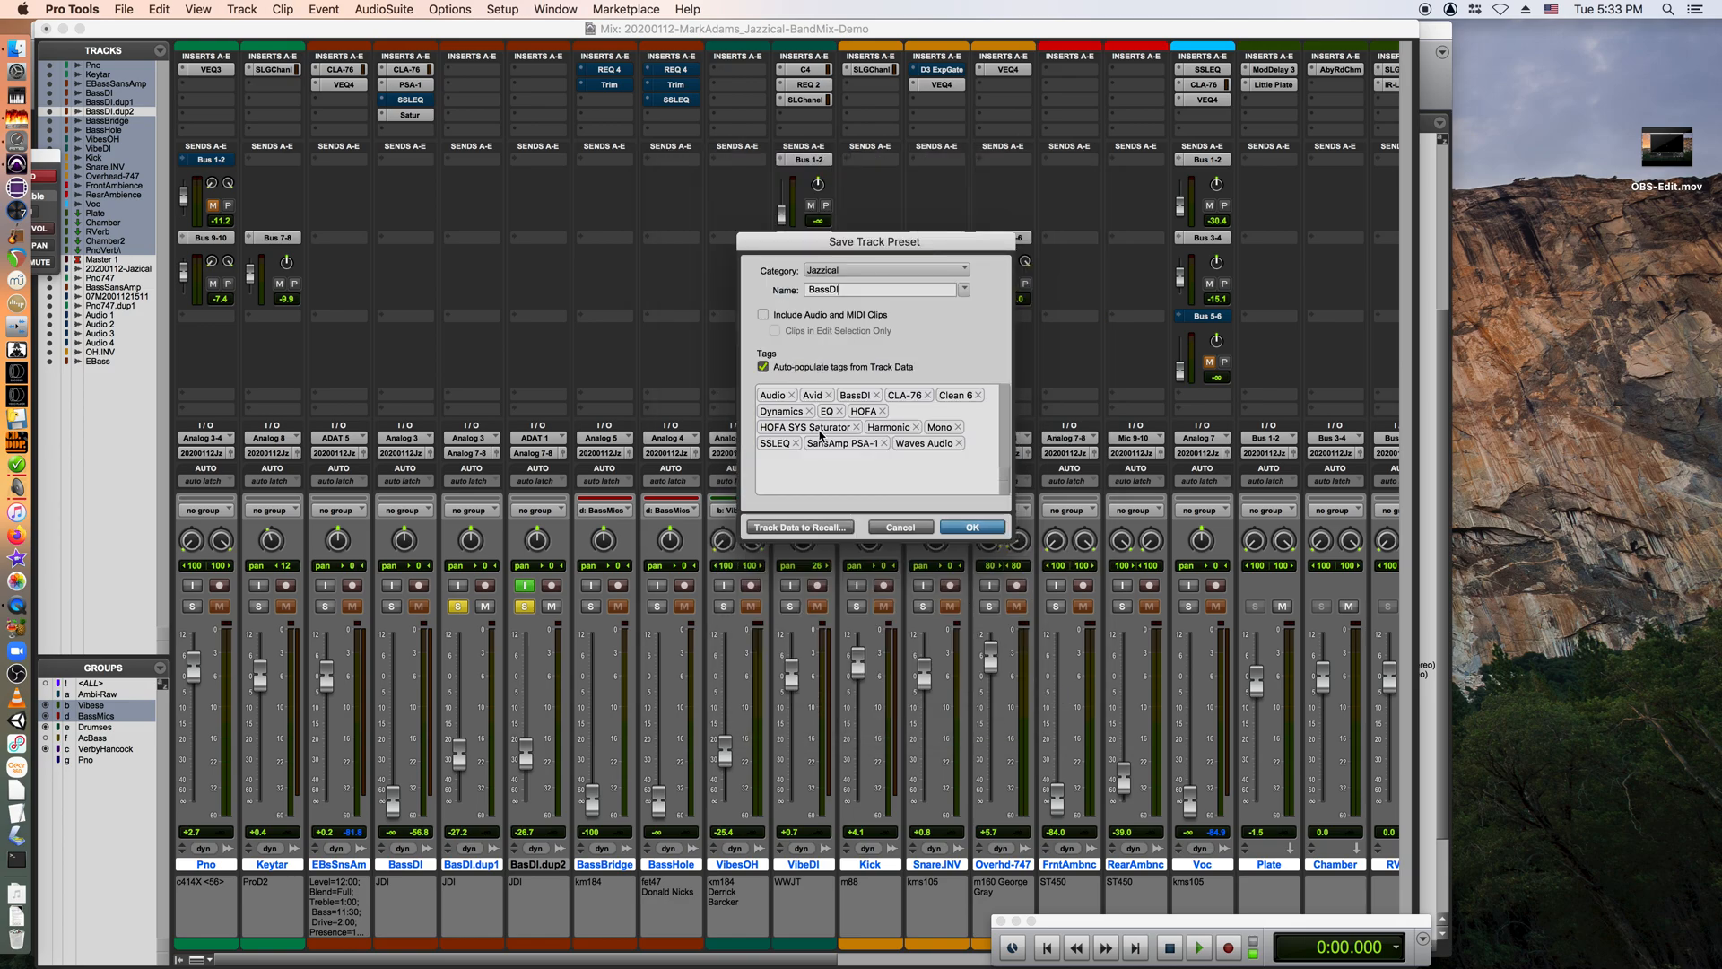
click(991, 531)
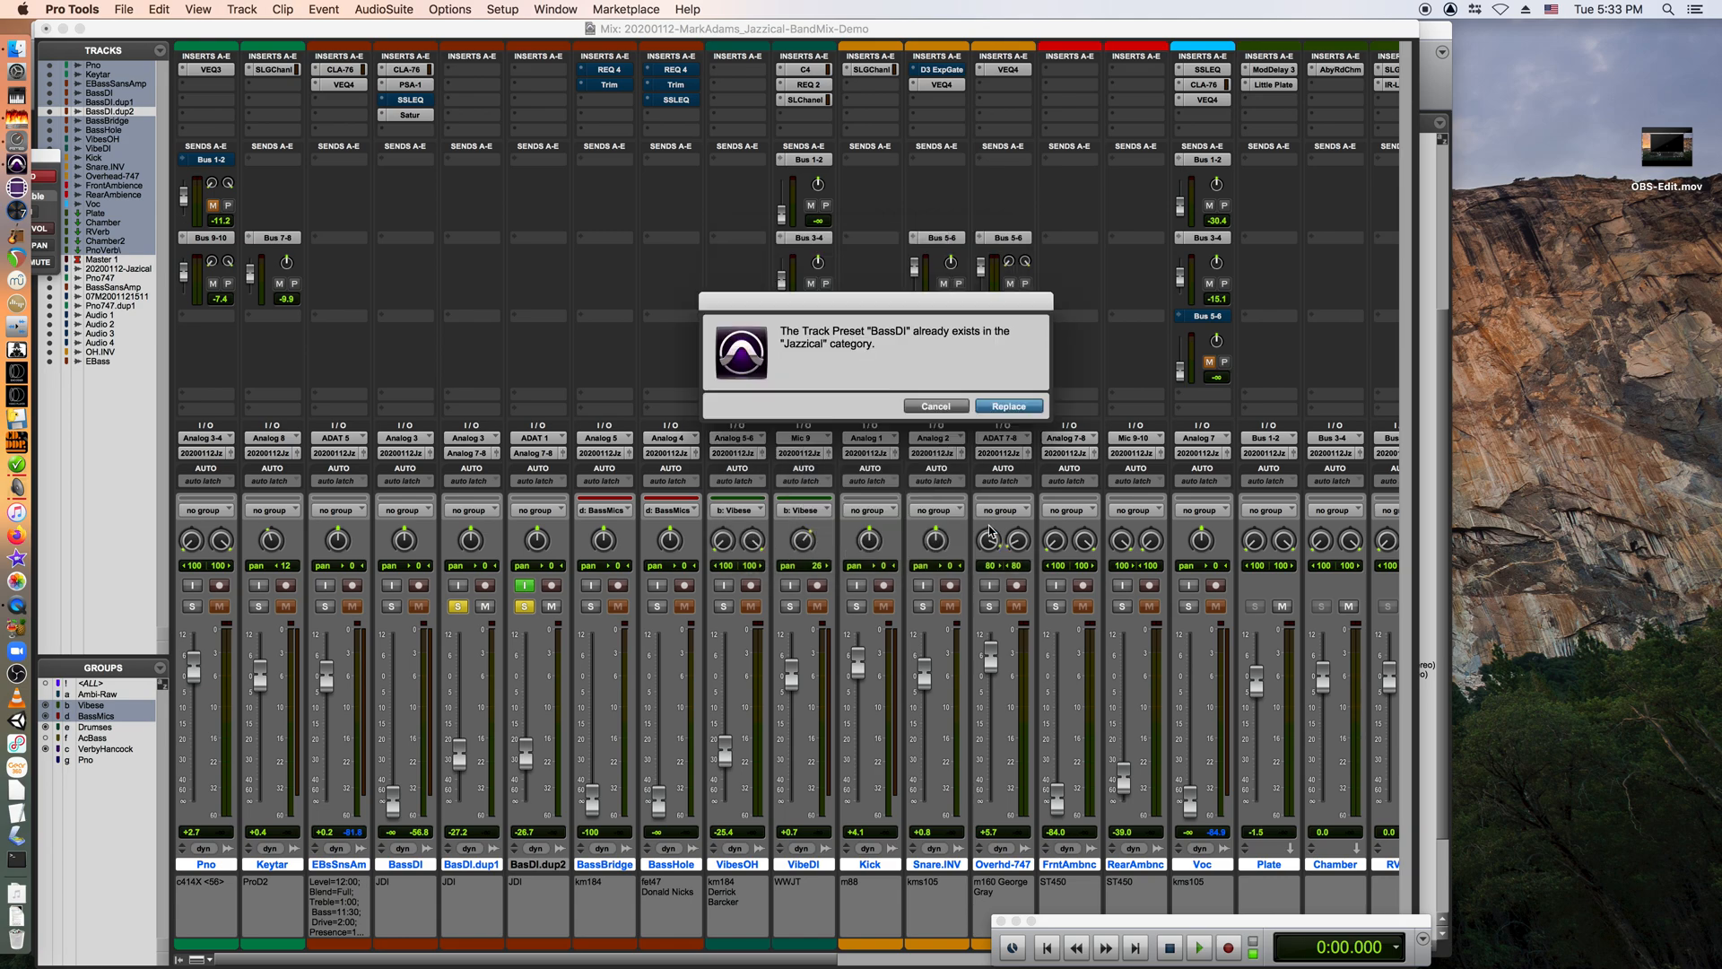
click(1011, 408)
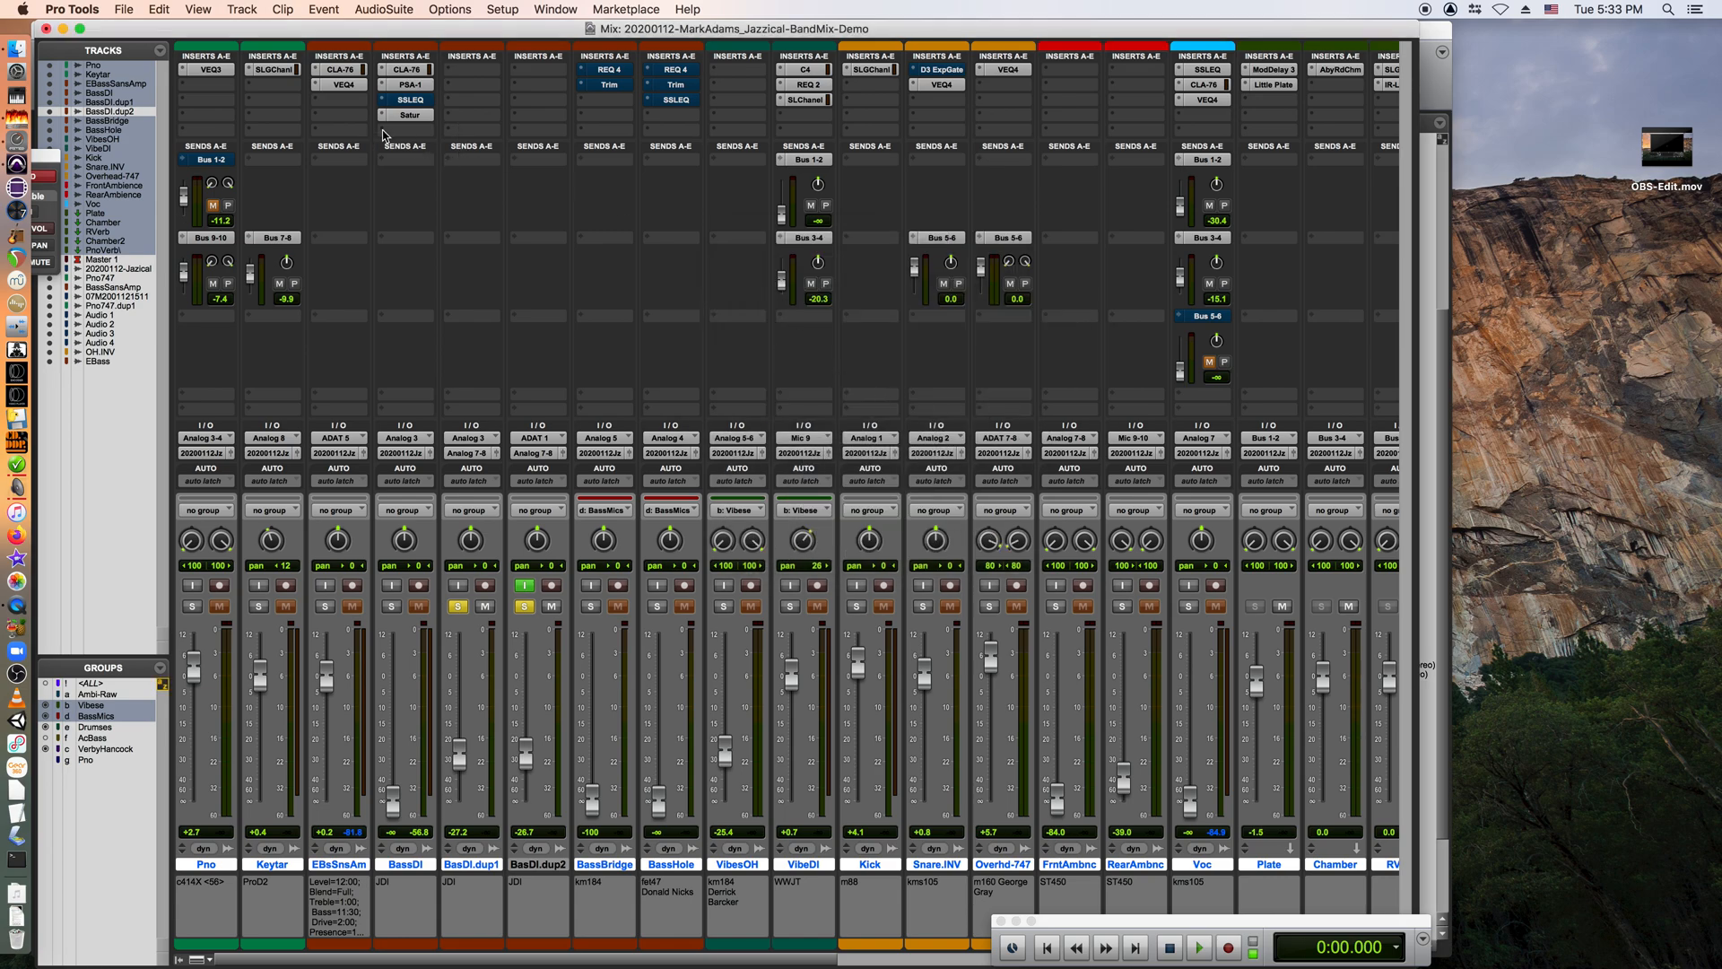
Save the EBassSansAmp track as a track preset named EBassSansAmp in the Jazzical category.
click(332, 130)
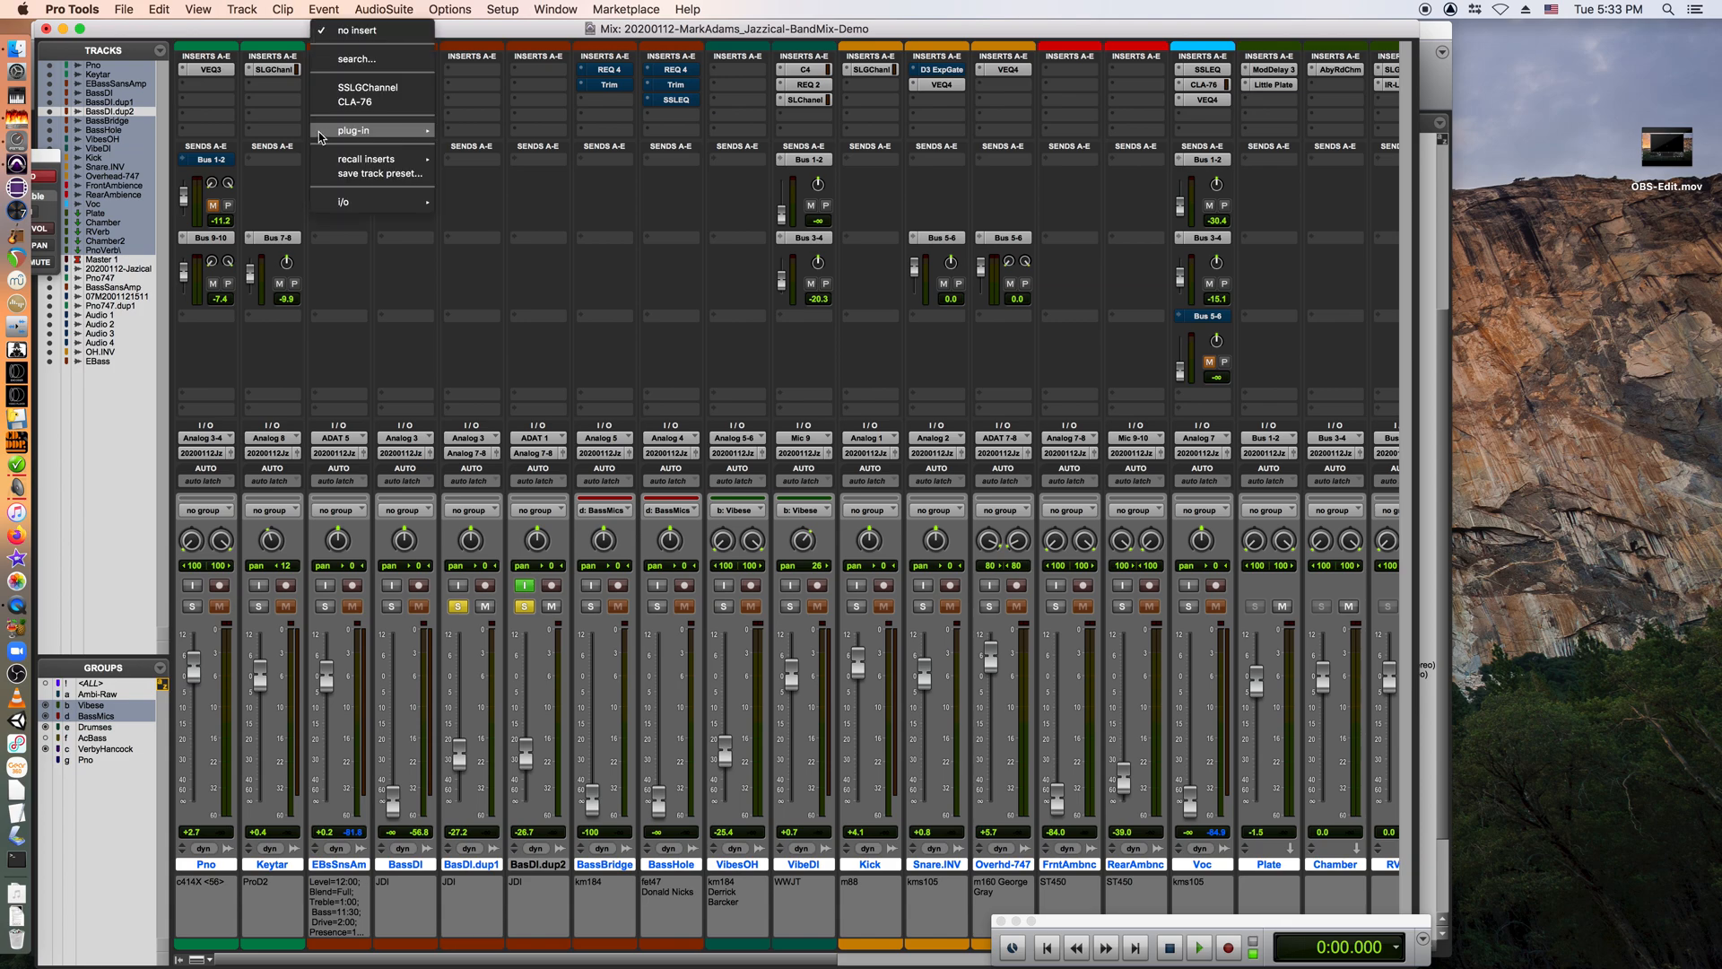
click(341, 176)
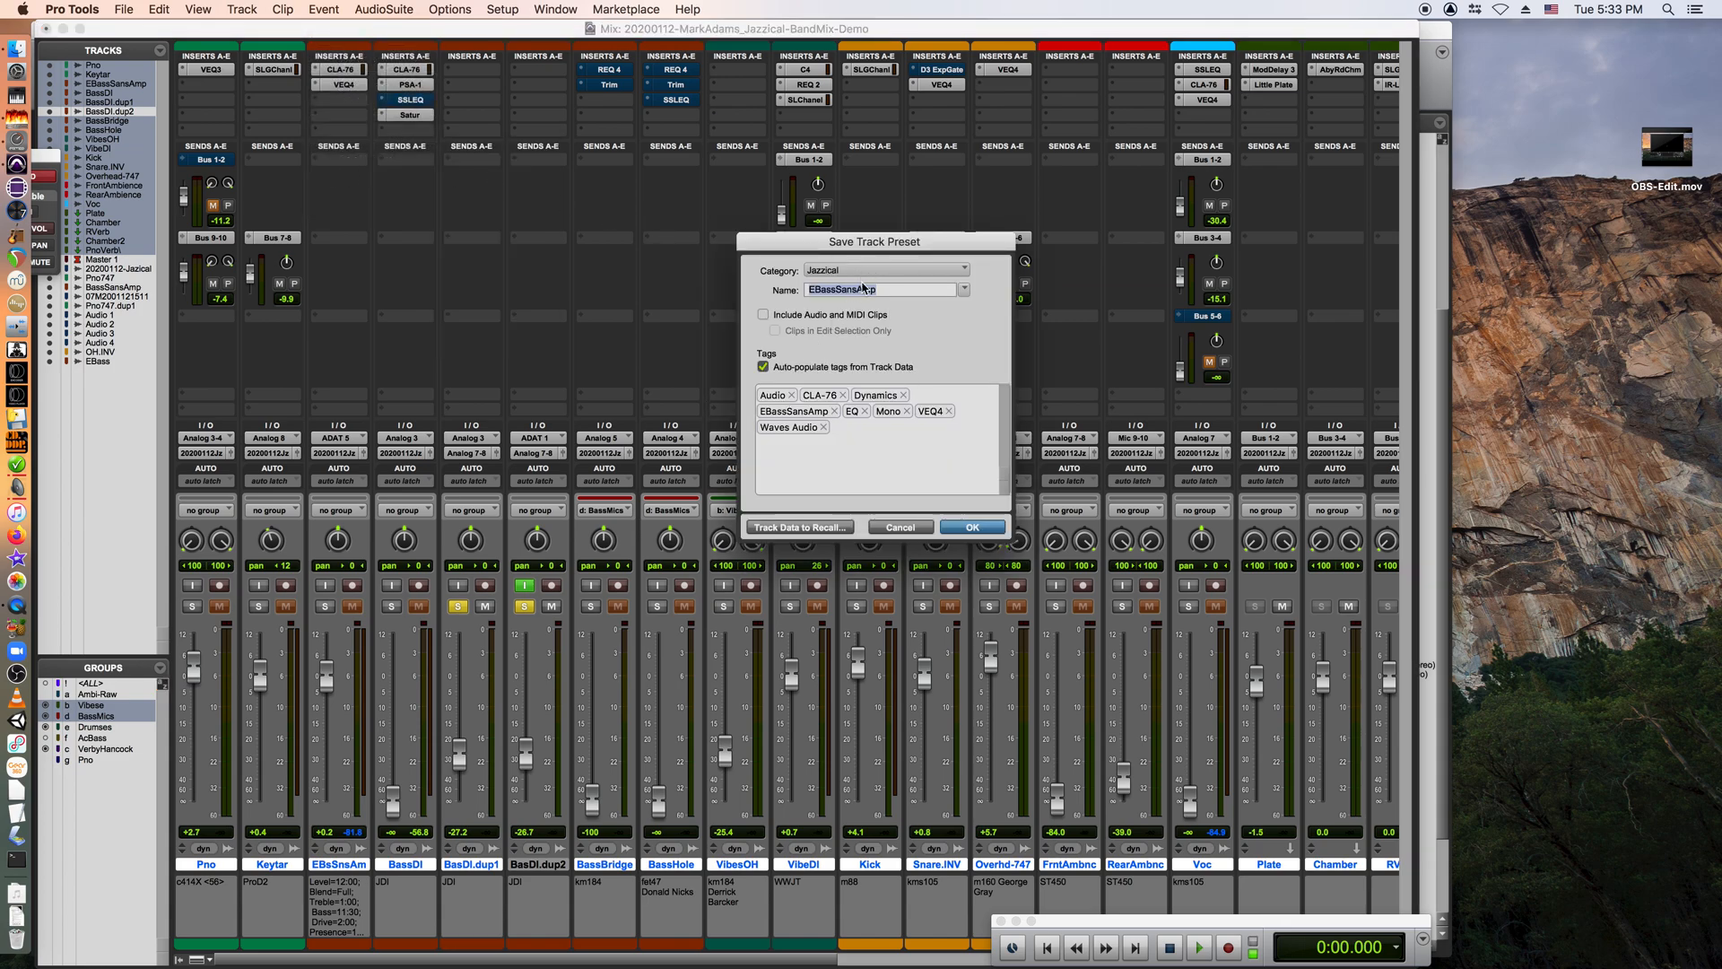
click(976, 531)
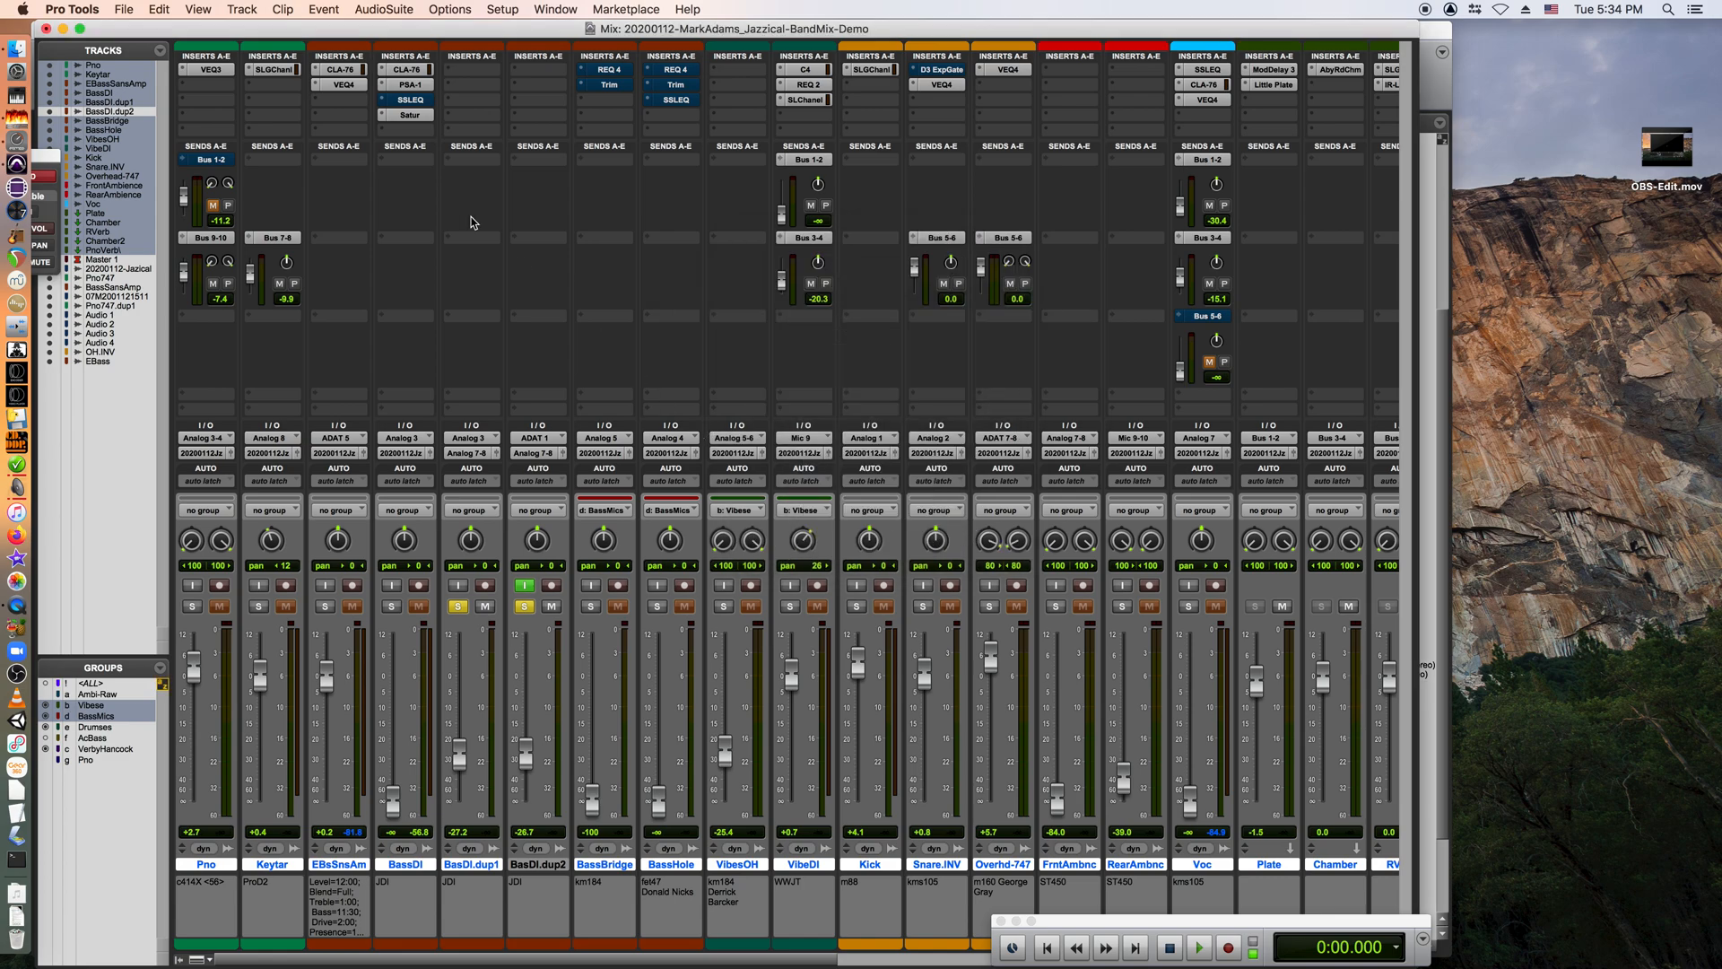
Recall the Jazzical EBassSansAmp preset's inserts on the BassDI.dup1 track and compare its CLA-76 and VEQ4 settings with the EBassSansAmp track's.
click(461, 83)
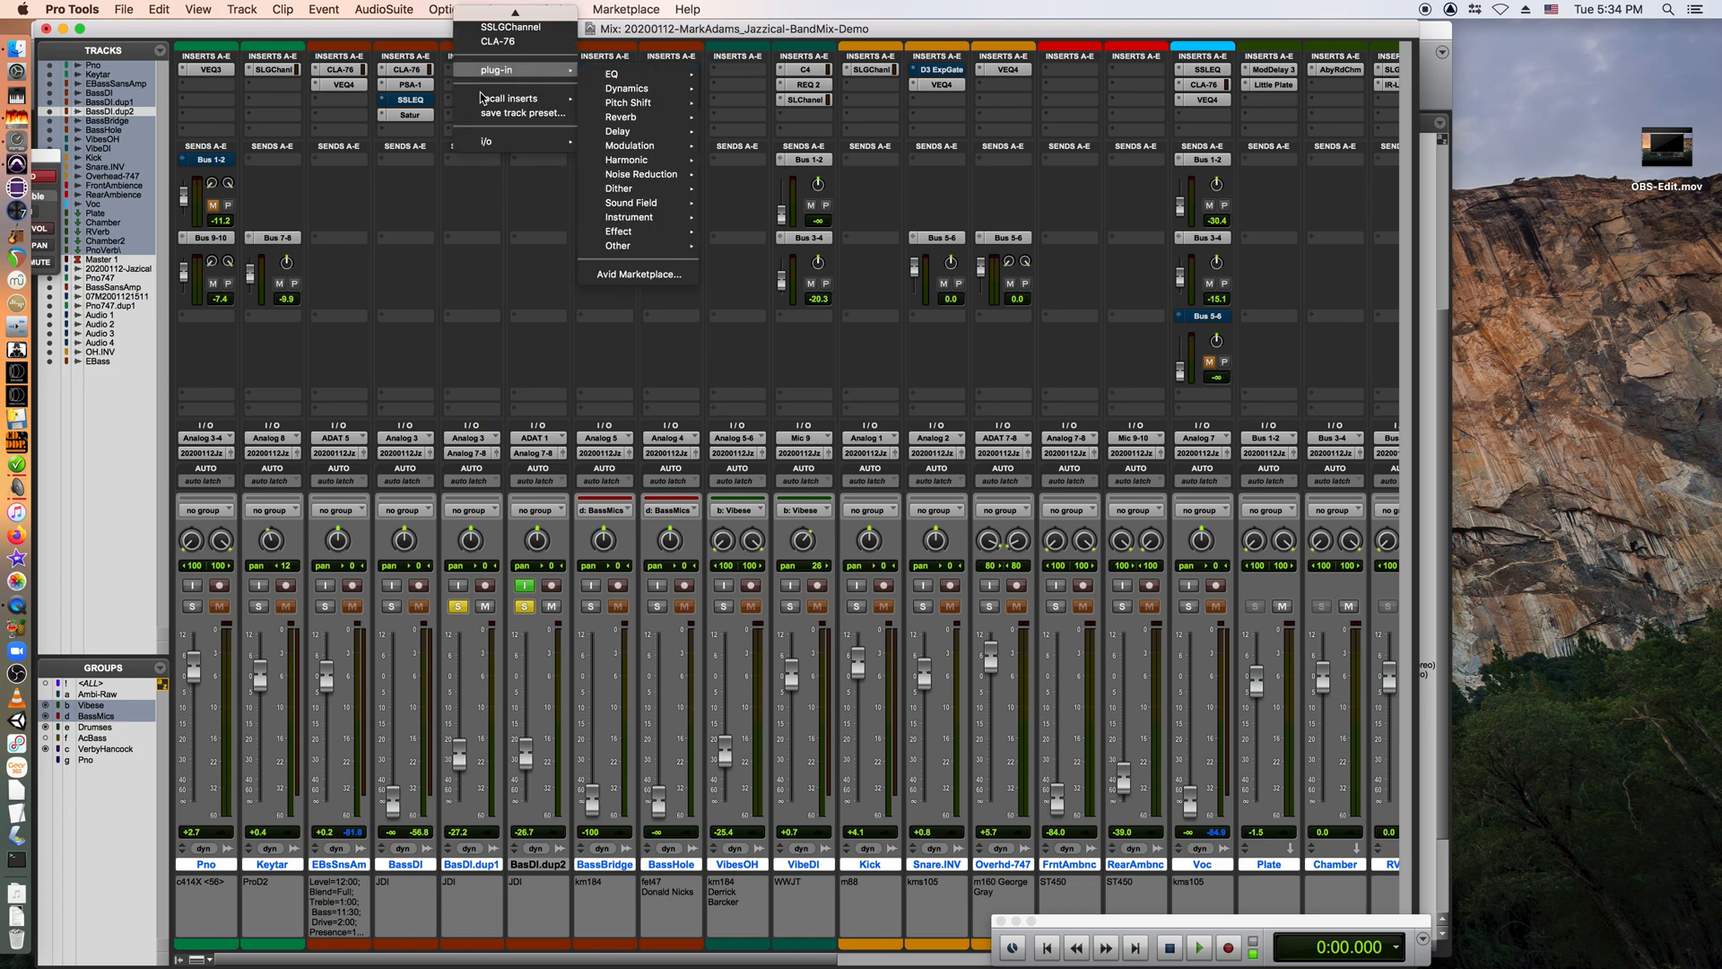
mouse_move(487, 100)
mouse_move(625, 105)
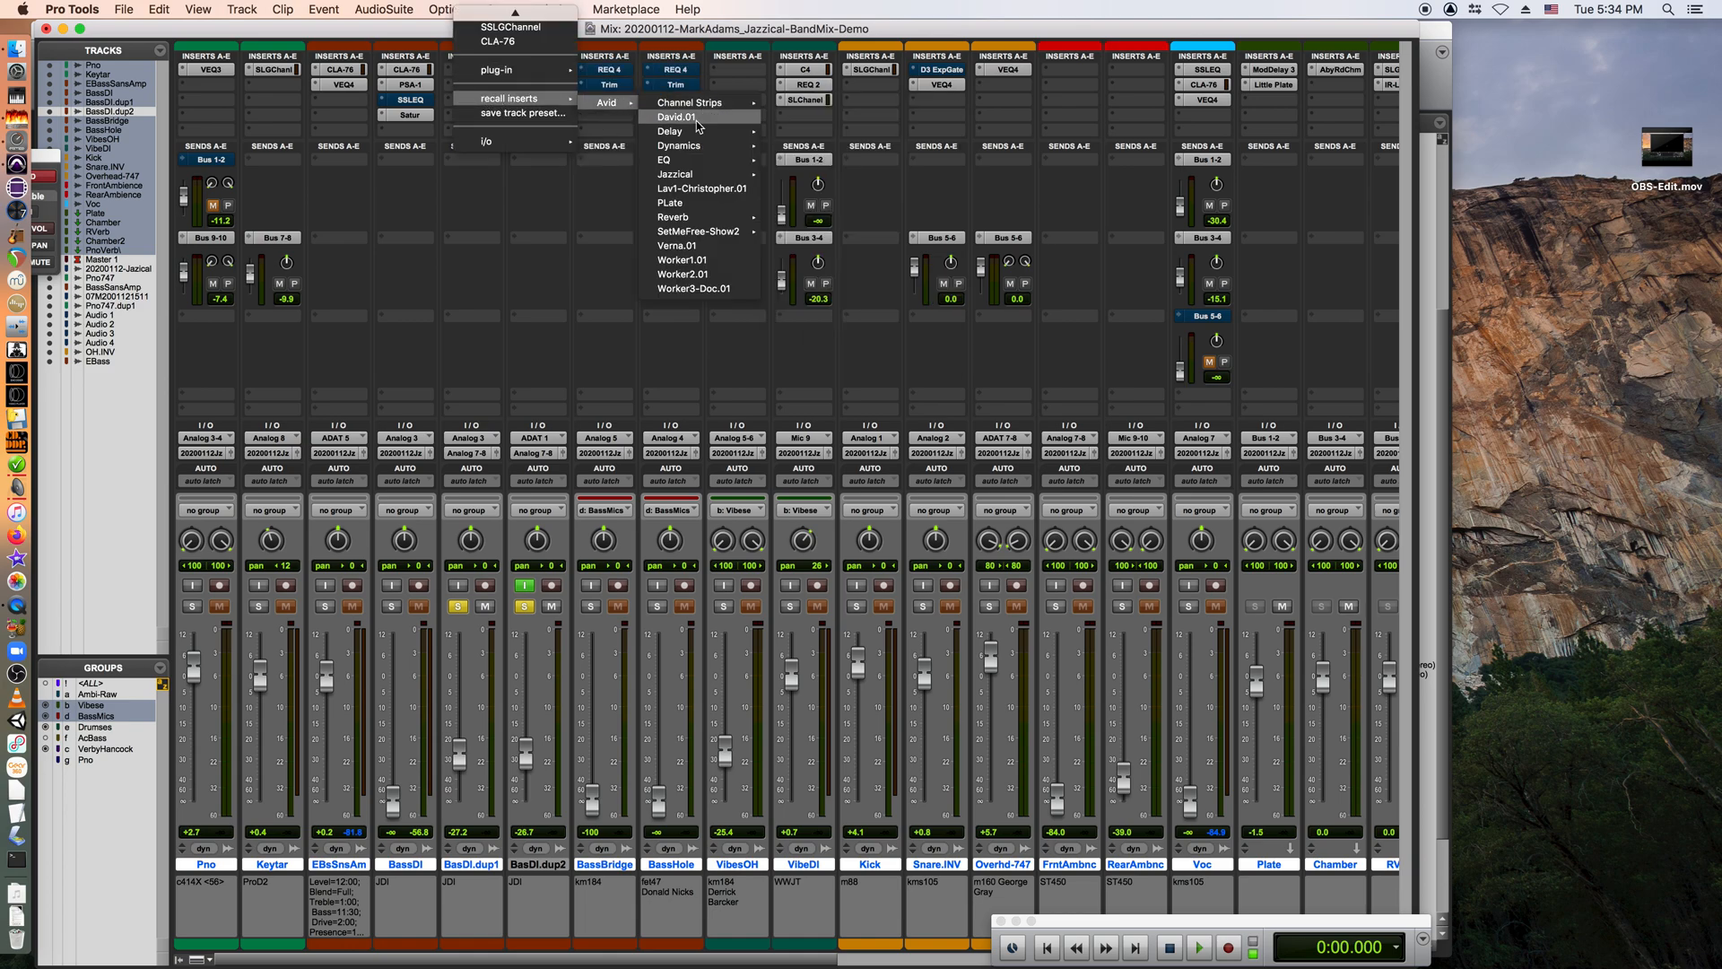
mouse_move(691, 177)
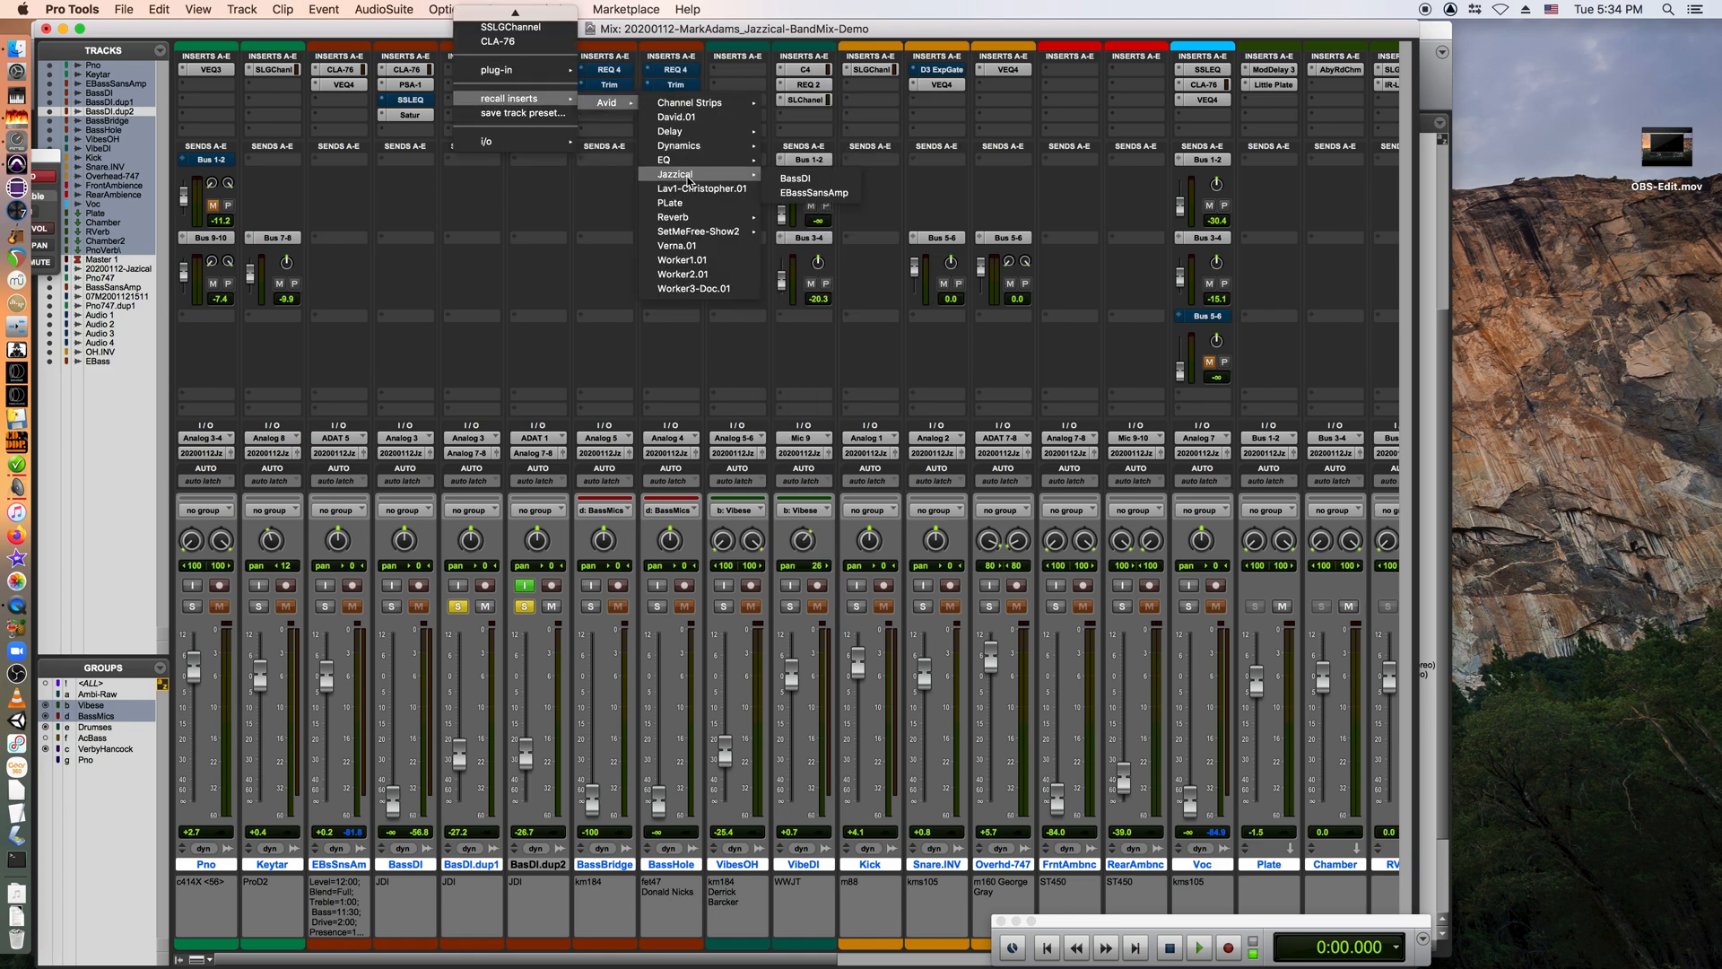
click(805, 193)
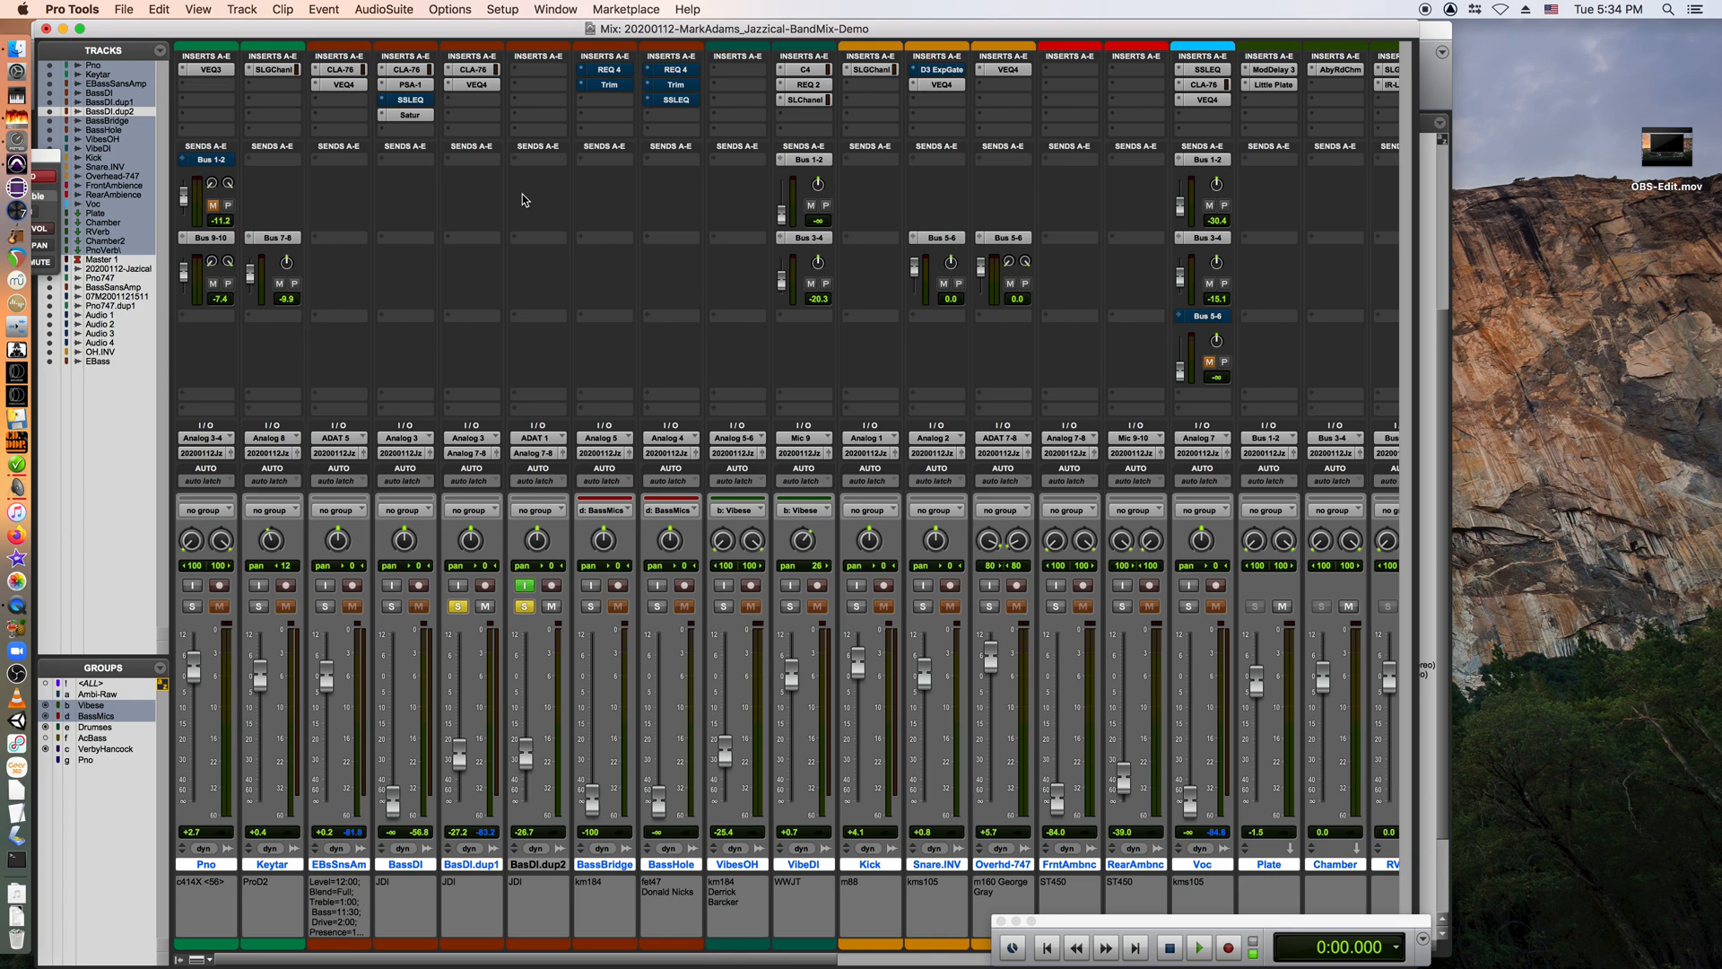
click(471, 71)
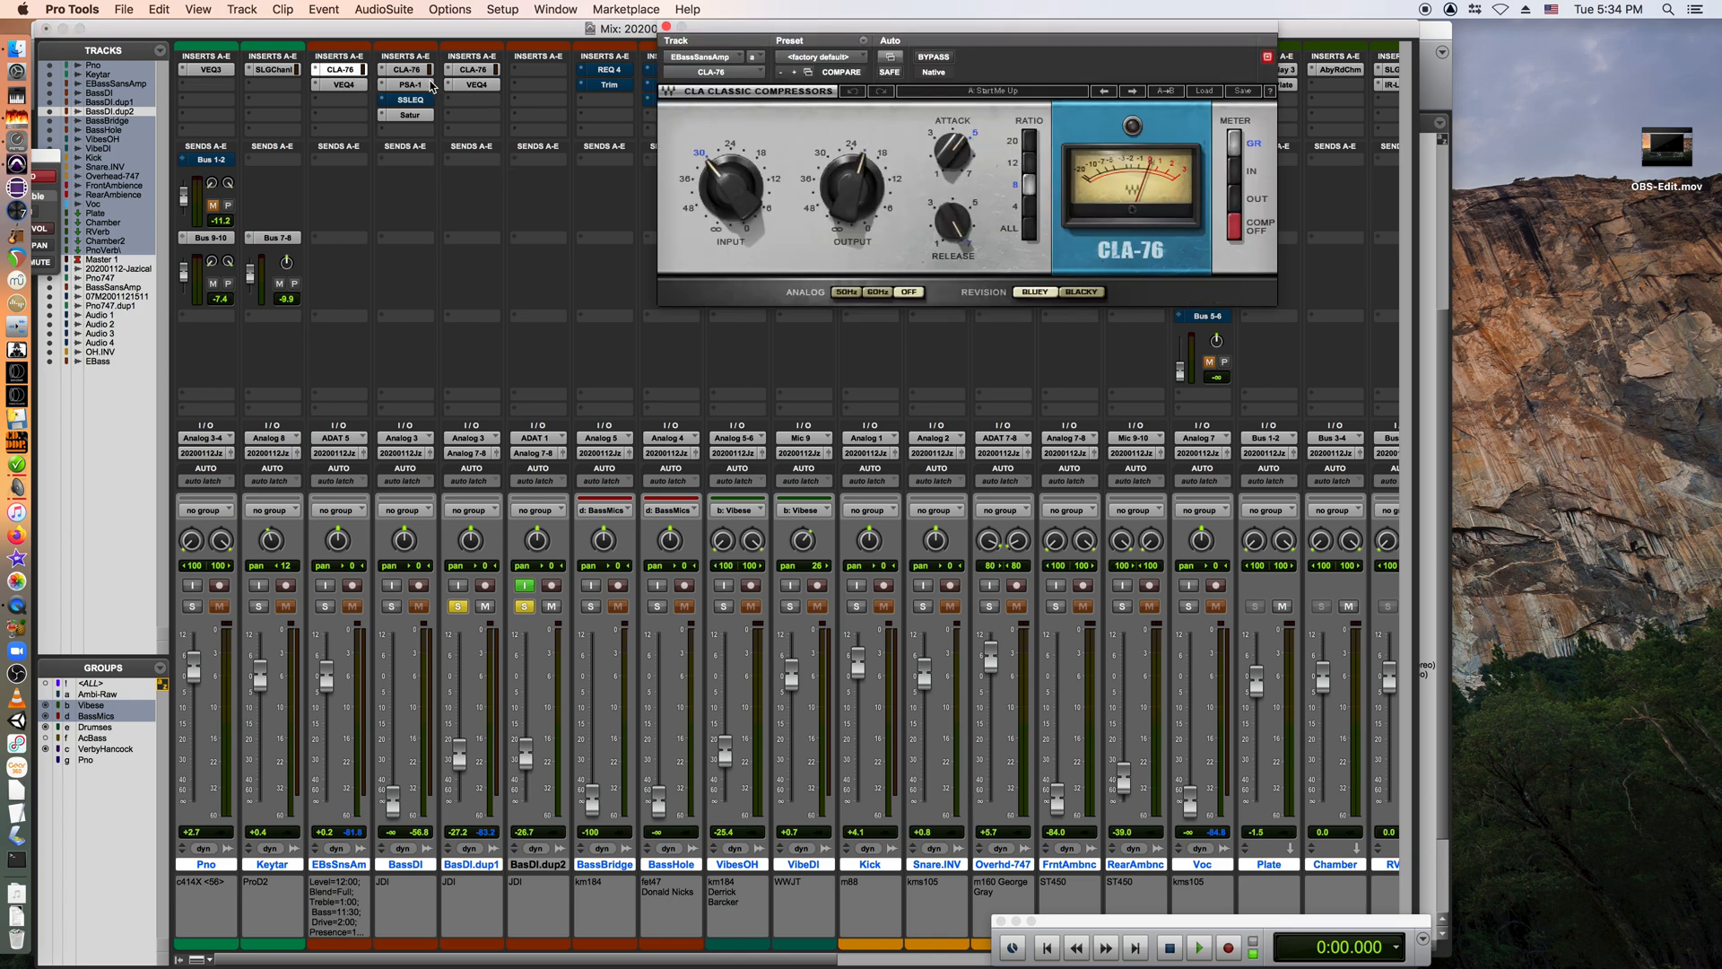
click(472, 84)
click(350, 86)
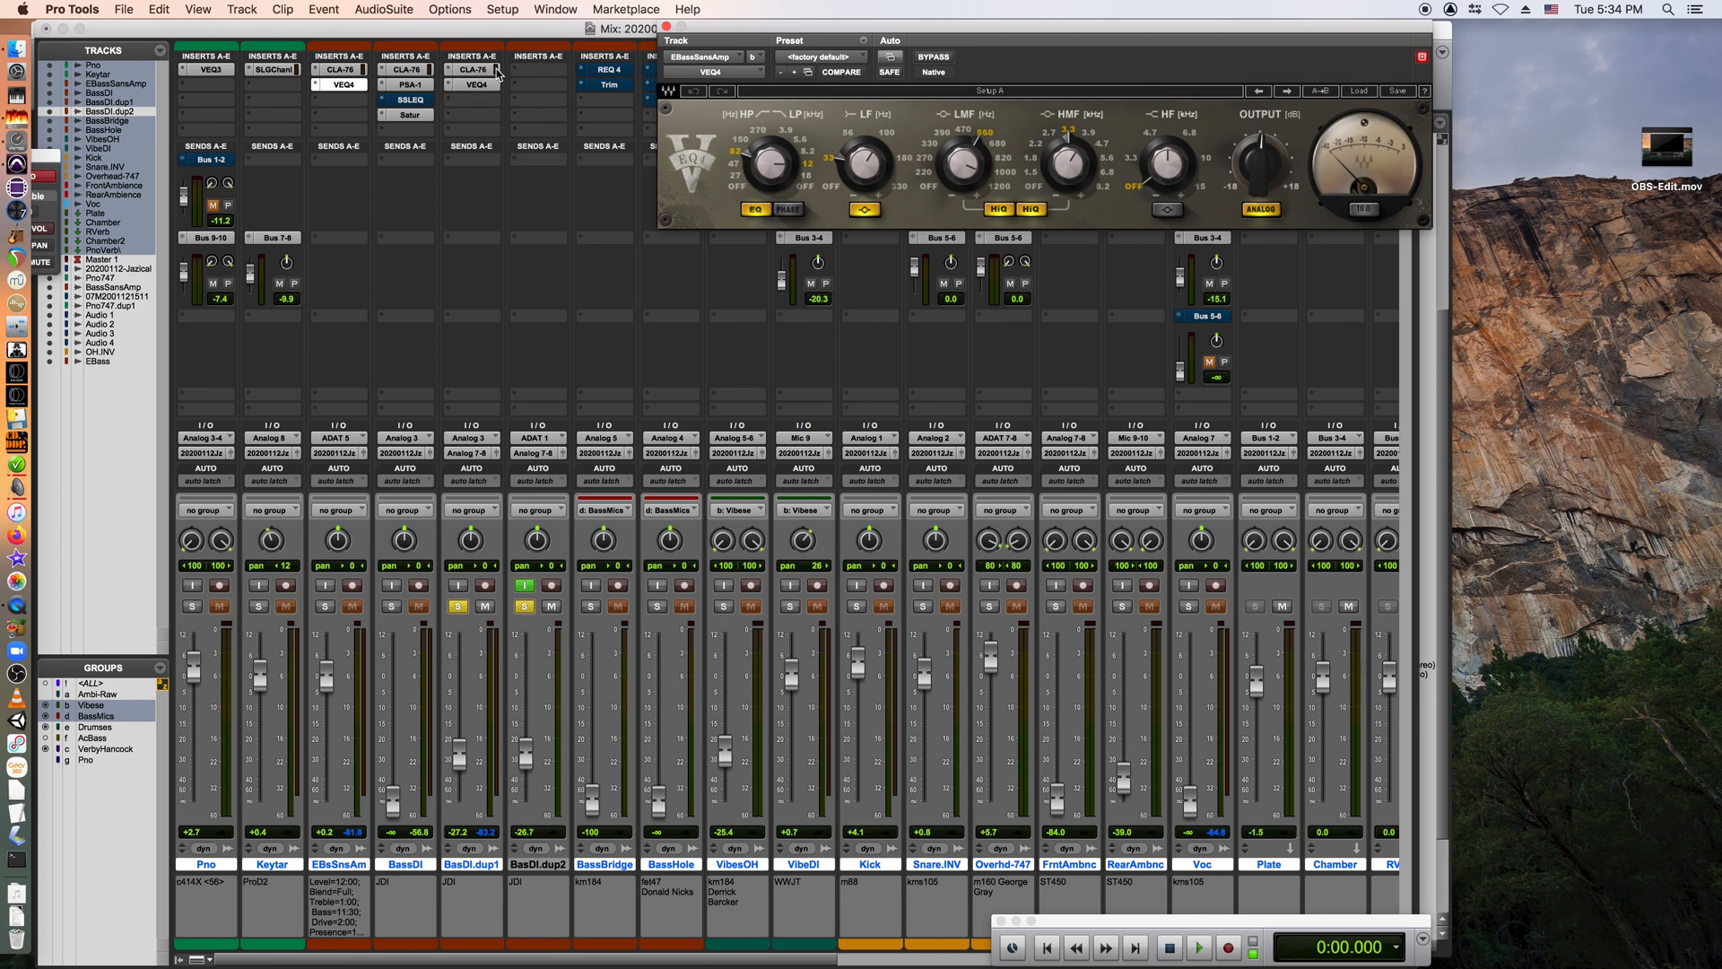
click(667, 27)
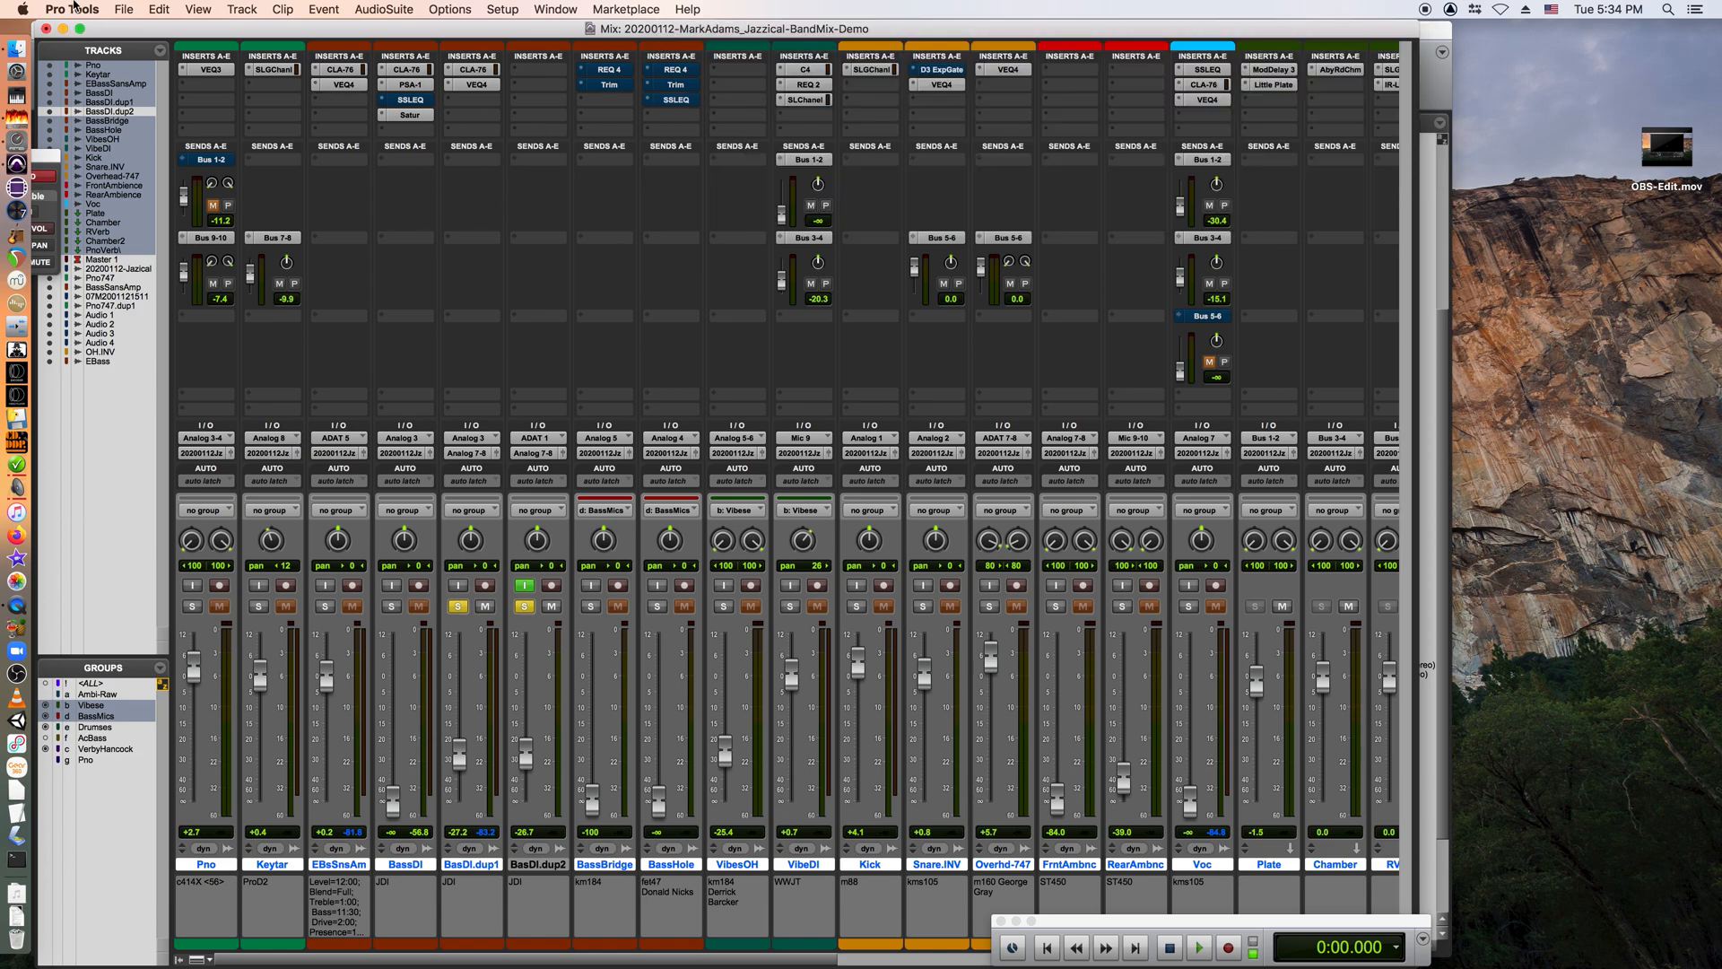